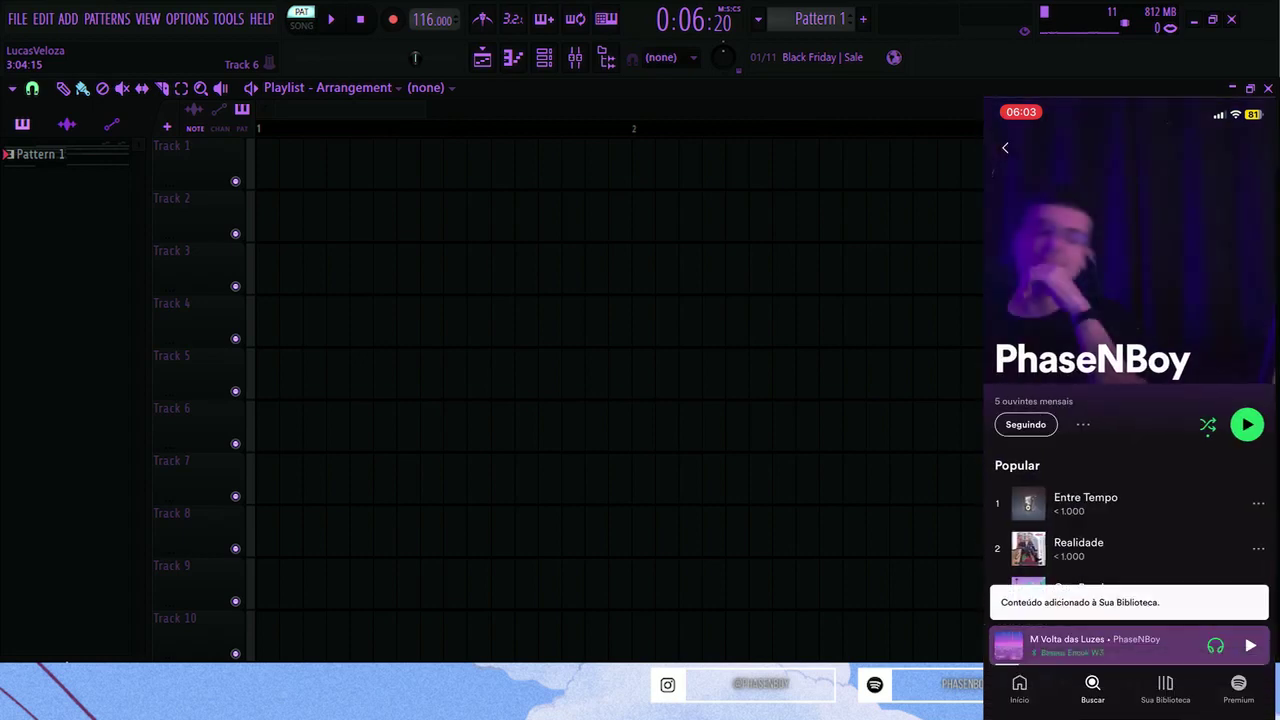
- Switch the Pad track's Fruity Limiter to compressor mode and sidechain the Plcuk mixer track to the Pad track
{"action": "left_click", "coordinate": [576, 58]}
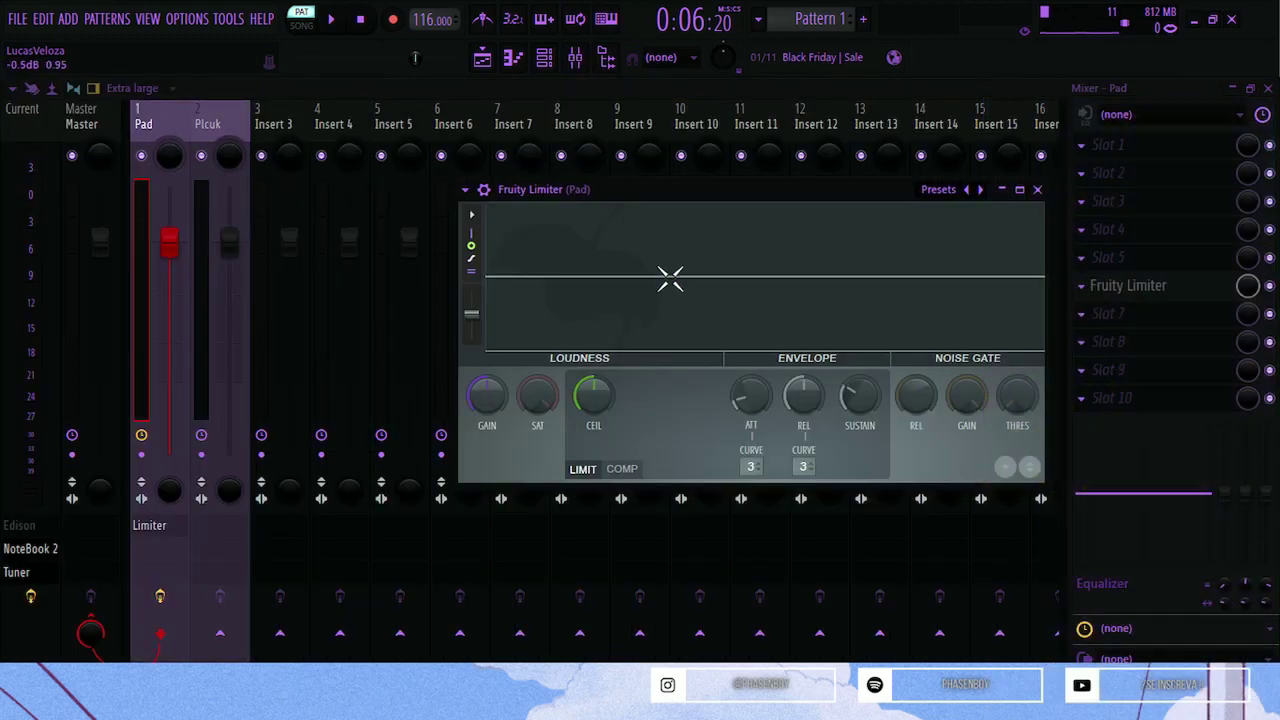
{"action": "left_click", "coordinate": [622, 469]}
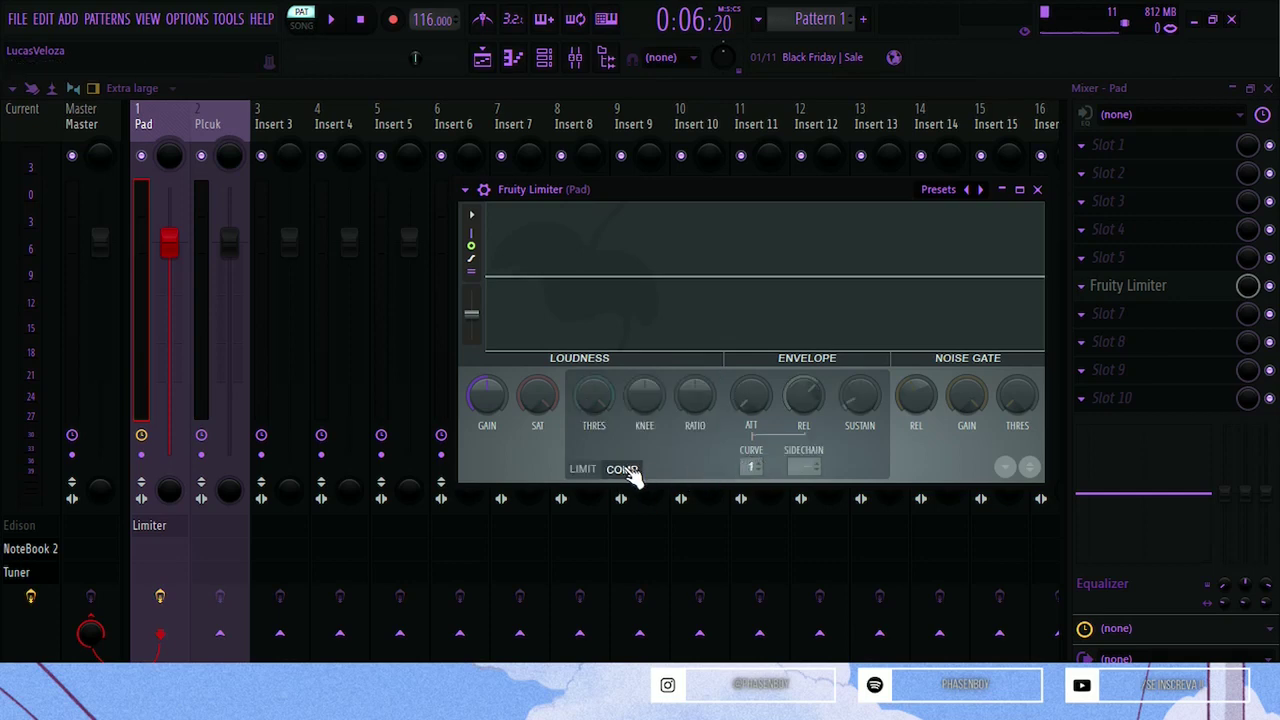
{"action": "left_click", "coordinate": [212, 128]}
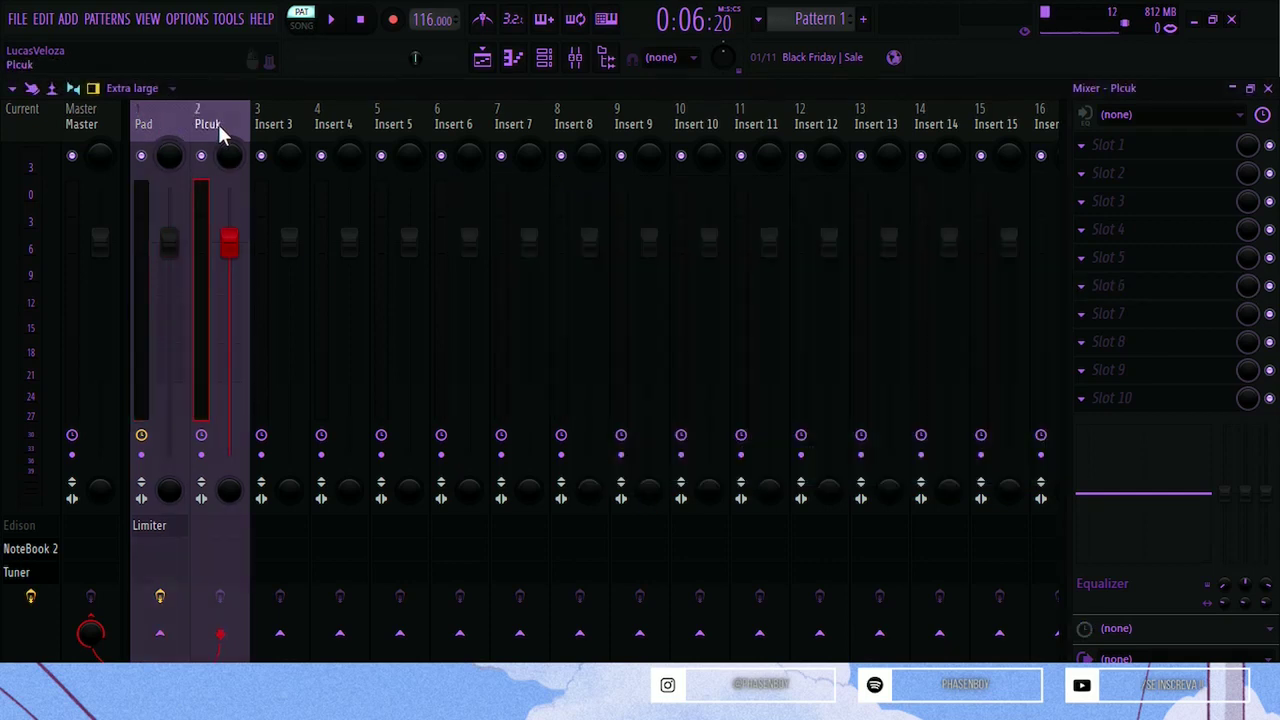
{"action": "right_click", "coordinate": [170, 644]}
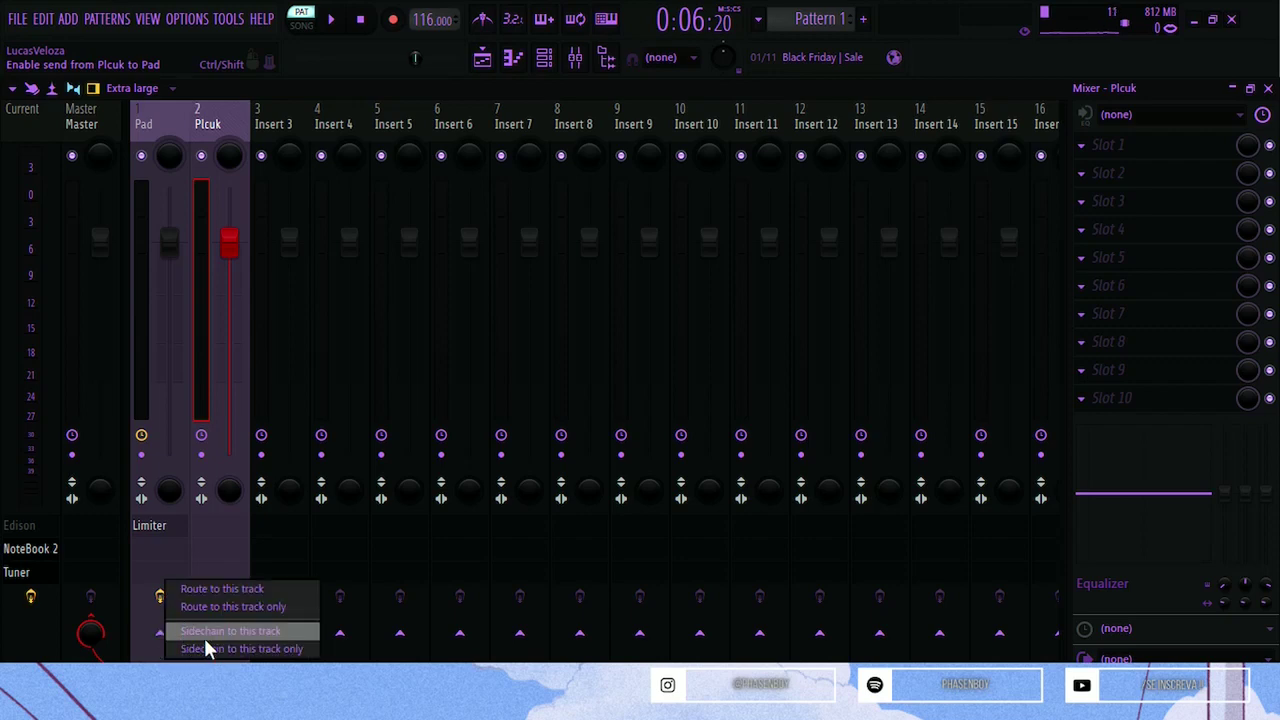
{"action": "left_click", "coordinate": [208, 638]}
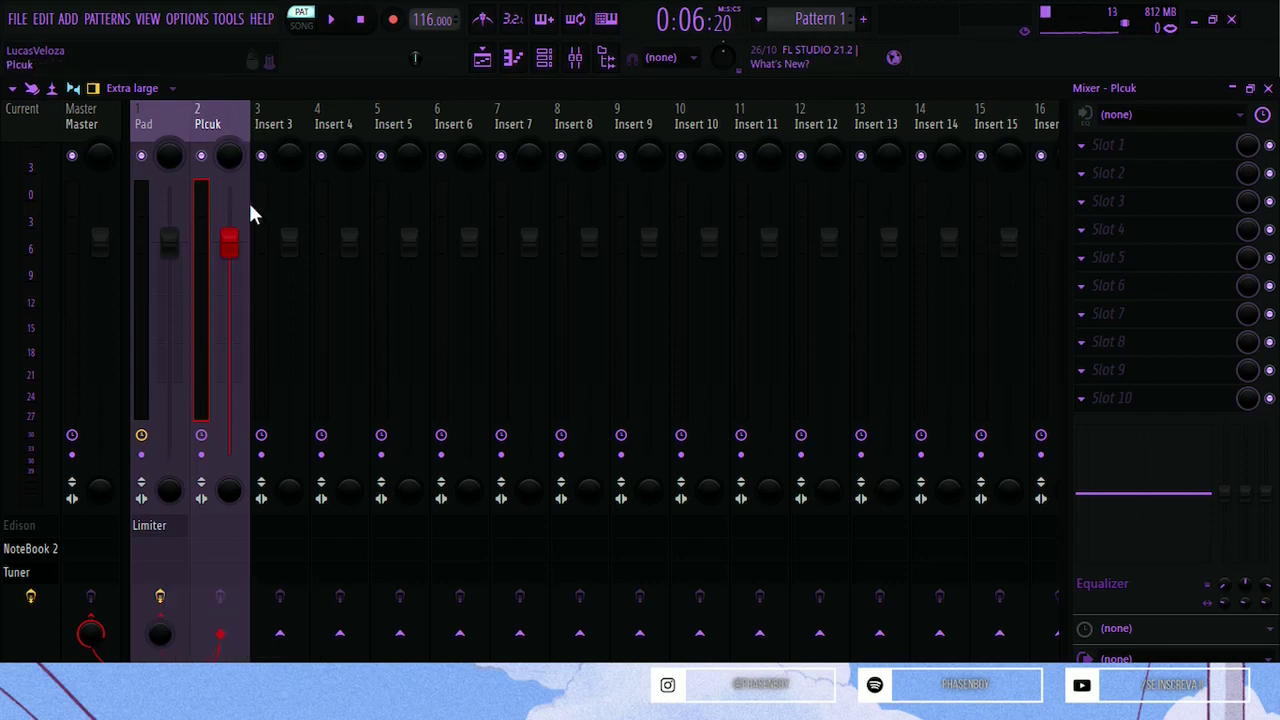
- Set the sidechain input of the Fruity Limiter on the Pad track to 1
{"action": "left_click", "coordinate": [168, 122]}
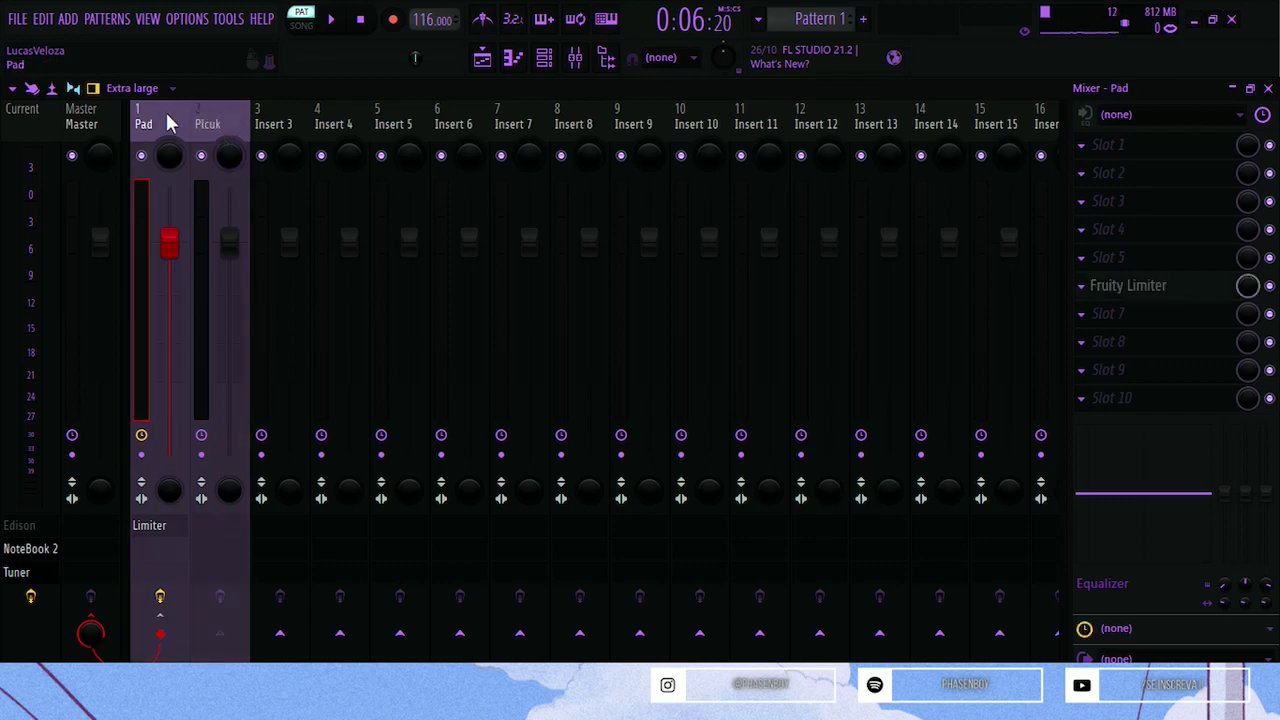
{"action": "left_click", "coordinate": [1140, 289]}
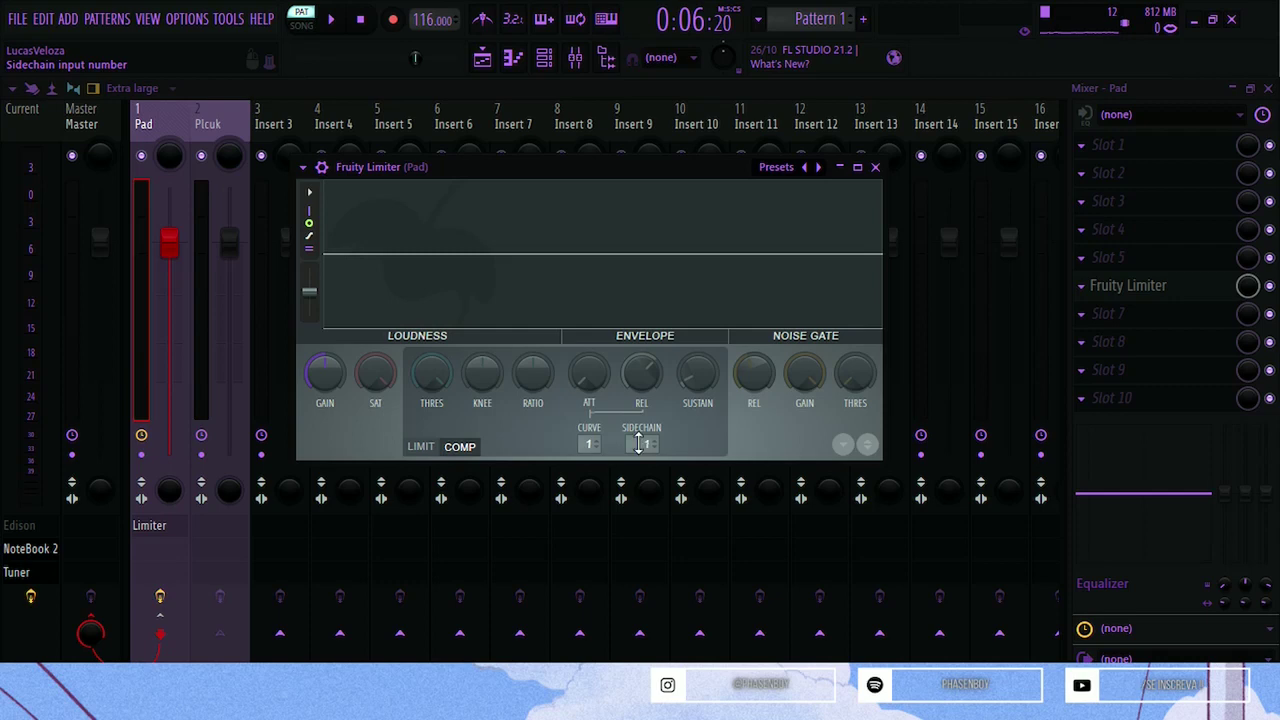
{"action": "left_click_drag", "start_coordinate": [436, 316], "coordinate": [636, 275]}
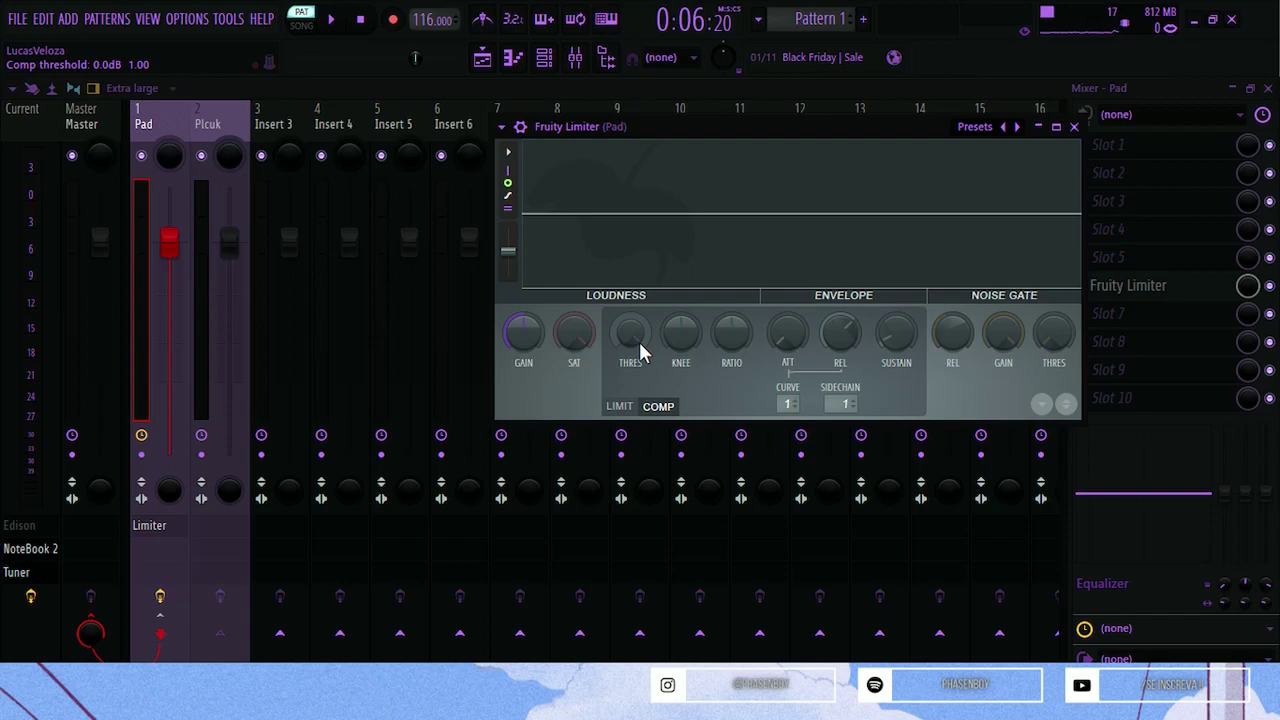
- Play the pattern while lowering the Fruity Limiter's compressor threshold and raising its knee and ratio
{"action": "key", "text": "space"}
{"action": "left_click_drag", "start_coordinate": [648, 337], "coordinate": [648, 411]}
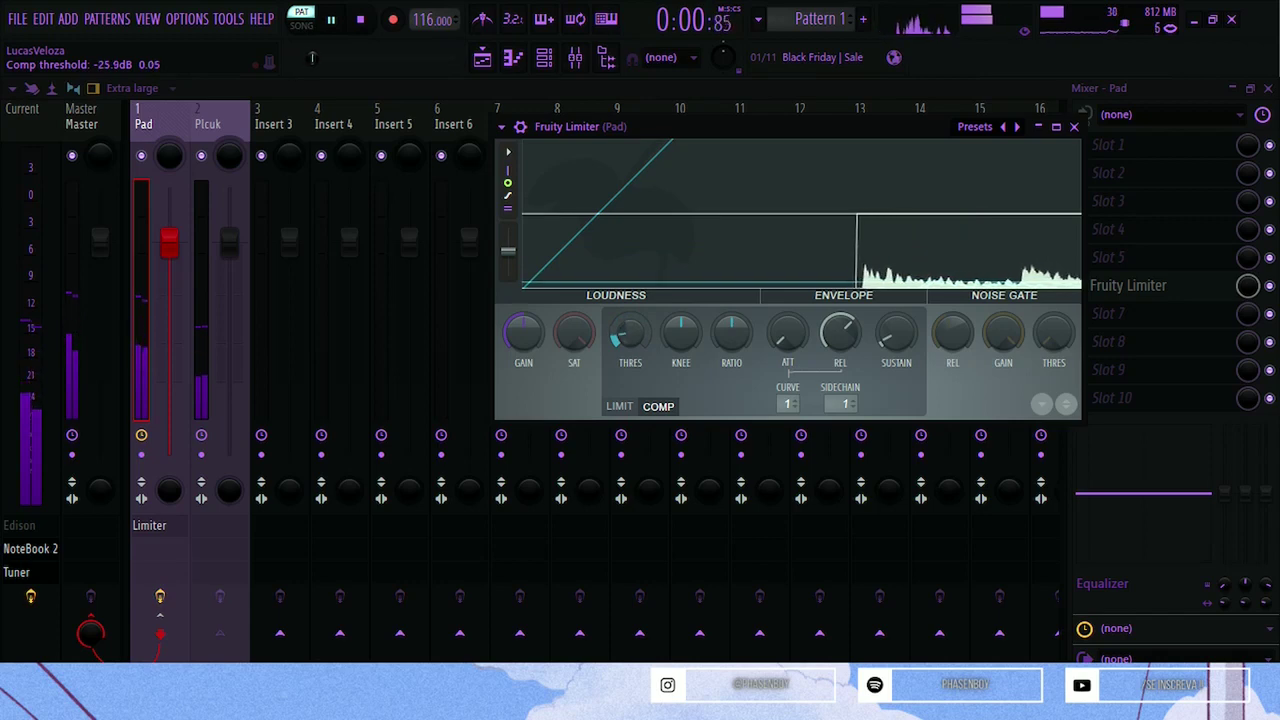
{"action": "left_click_drag", "start_coordinate": [690, 342], "coordinate": [690, 298]}
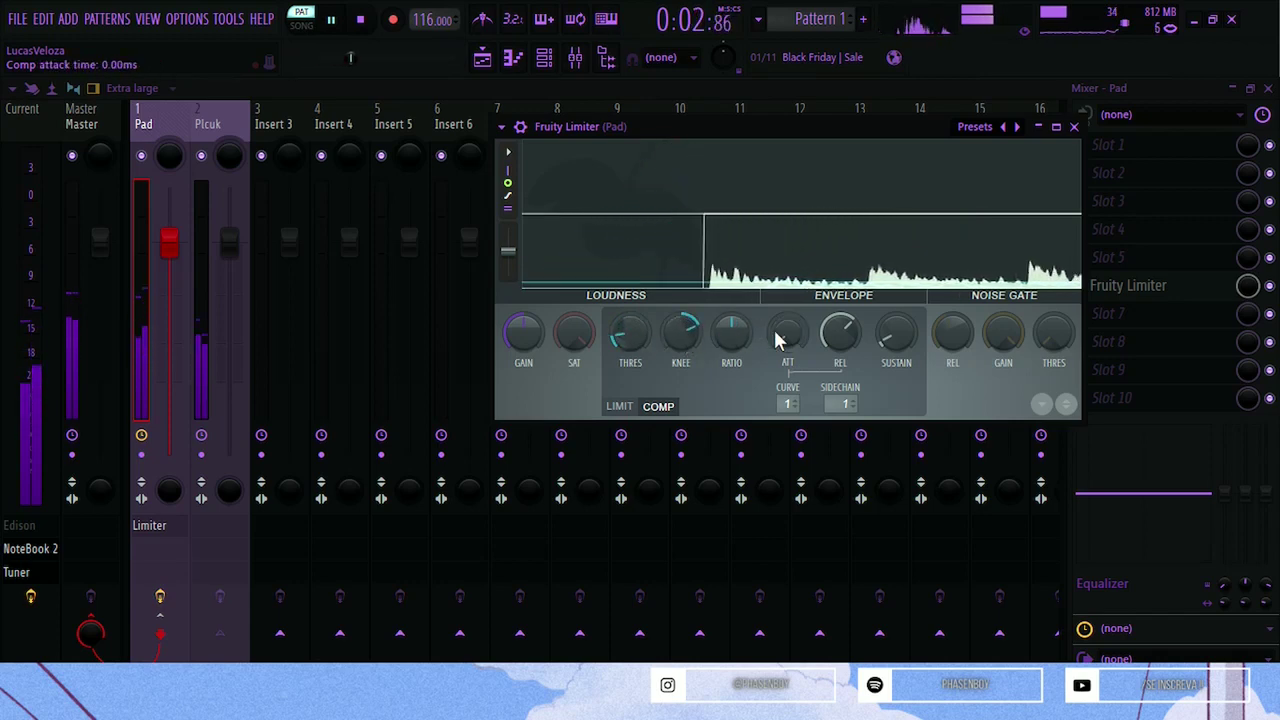
{"action": "mouse_move", "coordinate": [733, 348]}
{"action": "left_mouse_down"}
{"action": "mouse_move", "coordinate": [733, 325]}
{"action": "mouse_move", "coordinate": [735, 355]}
{"action": "left_mouse_up"}
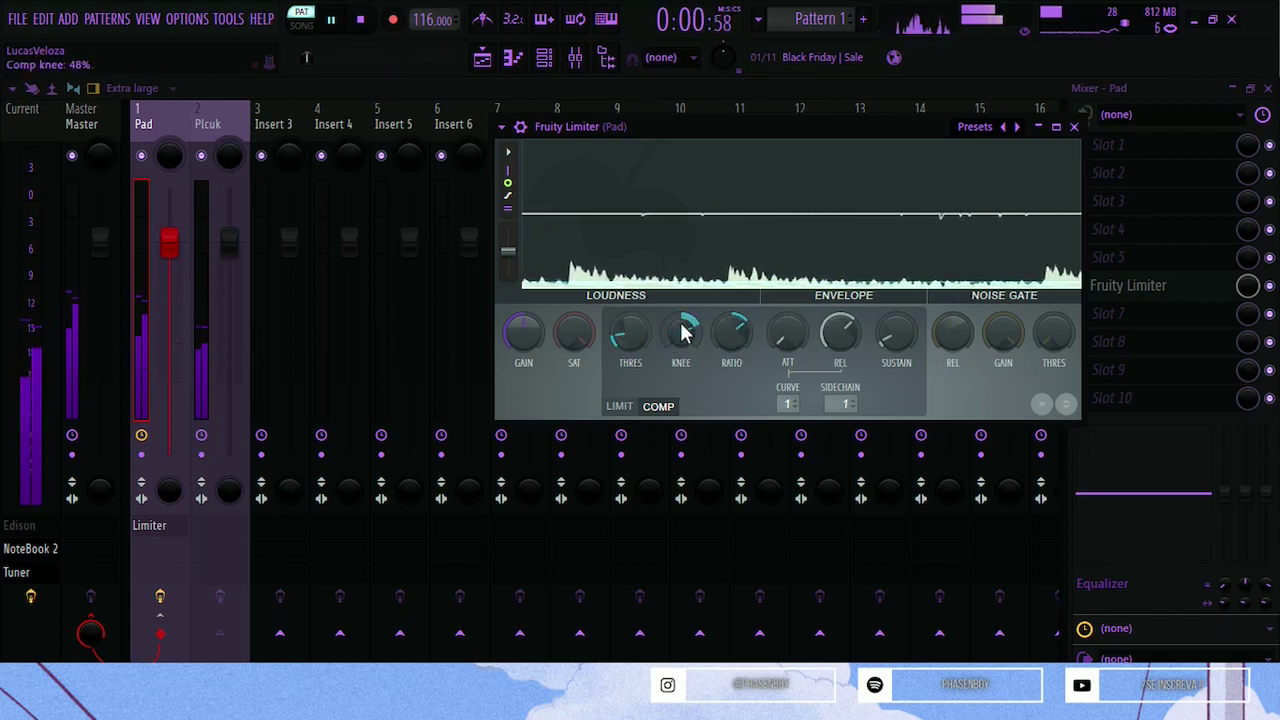
{"action": "mouse_move", "coordinate": [623, 351]}
{"action": "left_mouse_down"}
{"action": "mouse_move", "coordinate": [623, 365]}
{"action": "mouse_move", "coordinate": [631, 347]}
{"action": "left_mouse_up"}
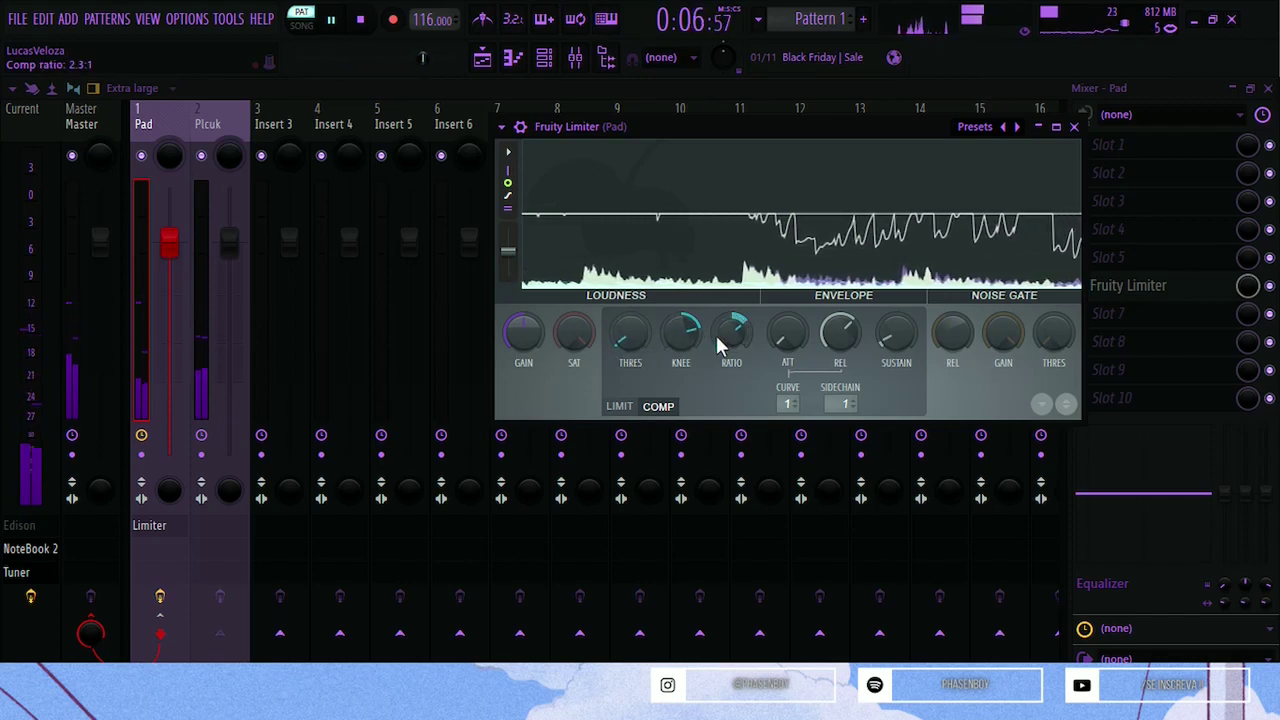
{"action": "left_click_drag", "start_coordinate": [718, 338], "coordinate": [630, 330]}
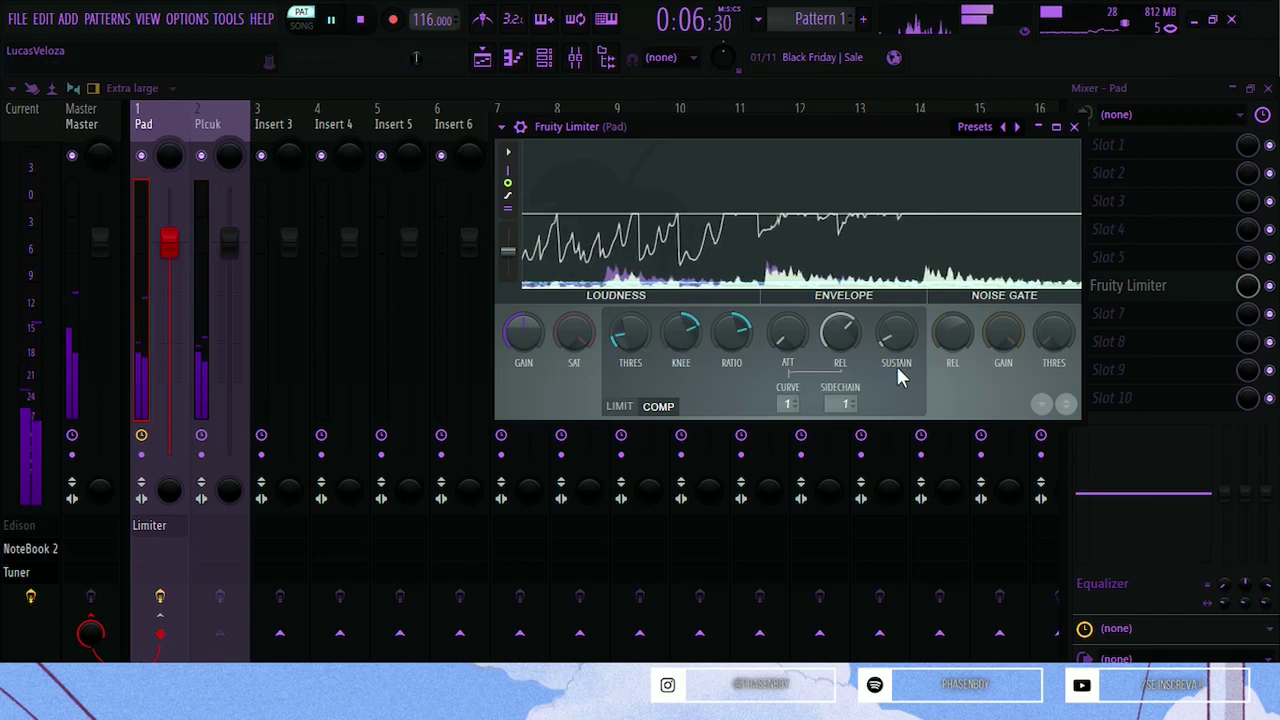
- Compare the Pad track's sound with the Fruity Limiter bypassed and enabled, and reopen the effect
{"action": "left_click", "coordinate": [1270, 286]}
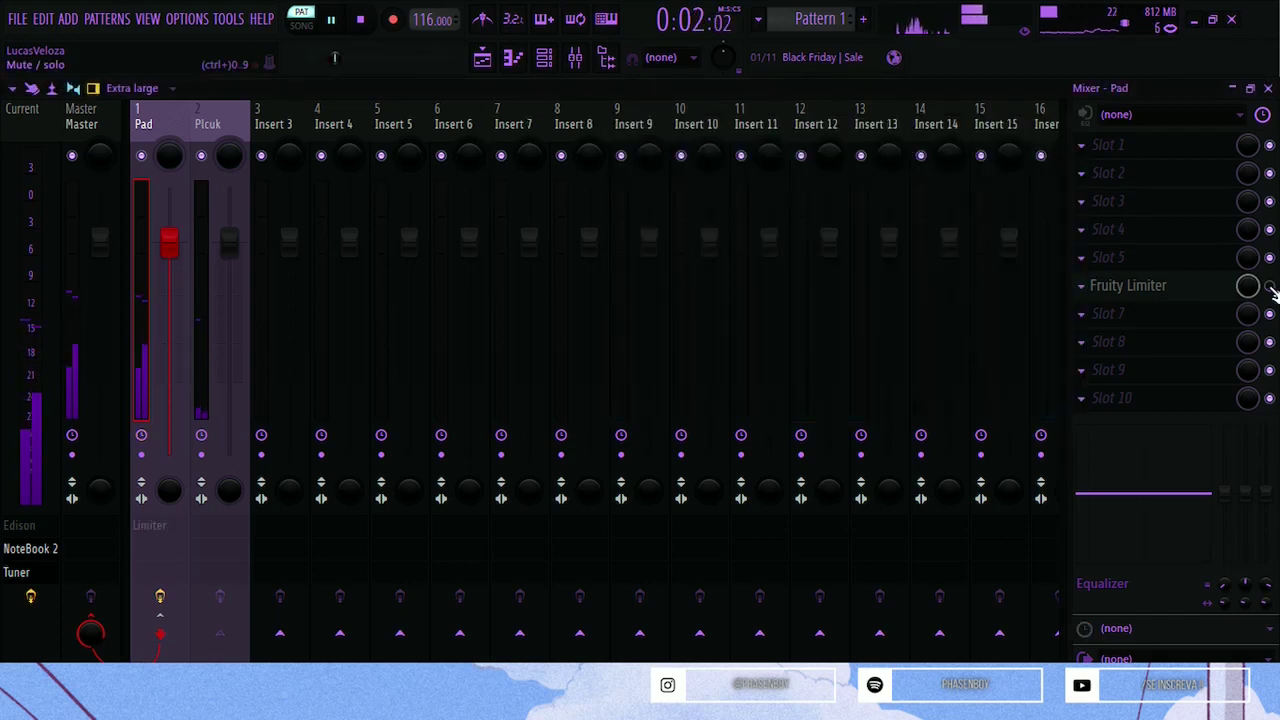
{"action": "left_click", "coordinate": [1270, 286]}
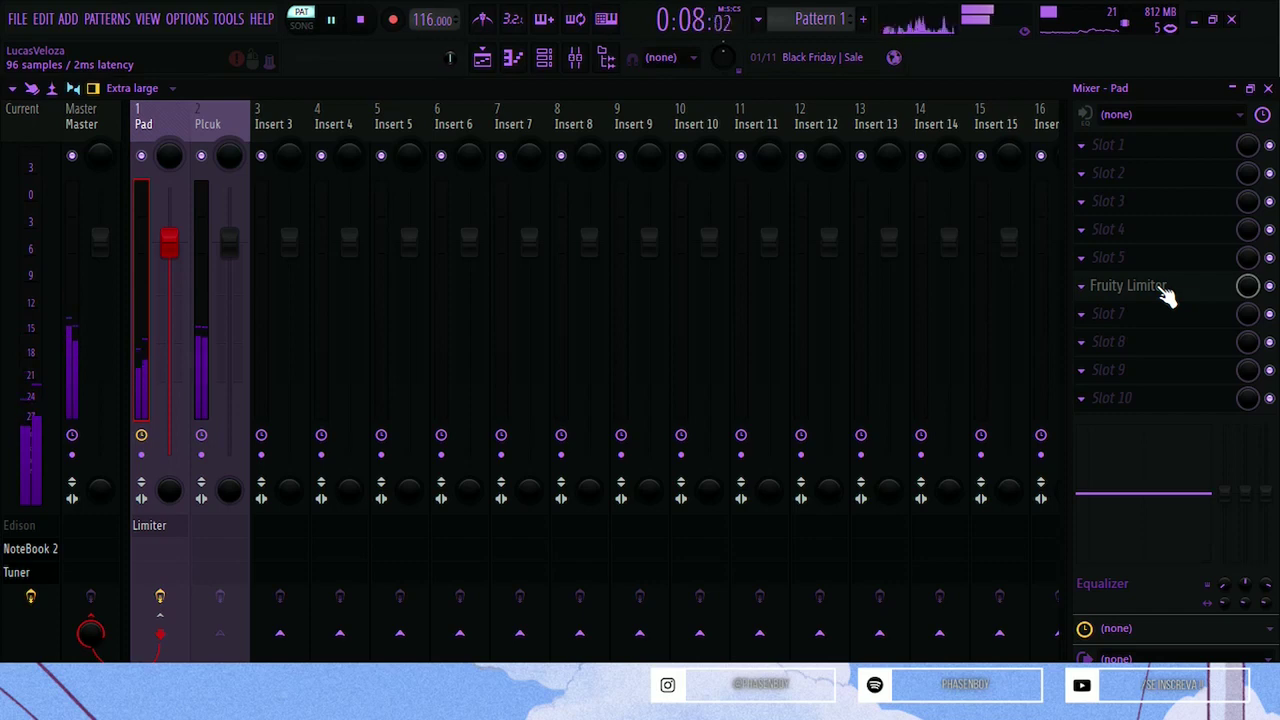
{"action": "left_click", "coordinate": [1166, 290]}
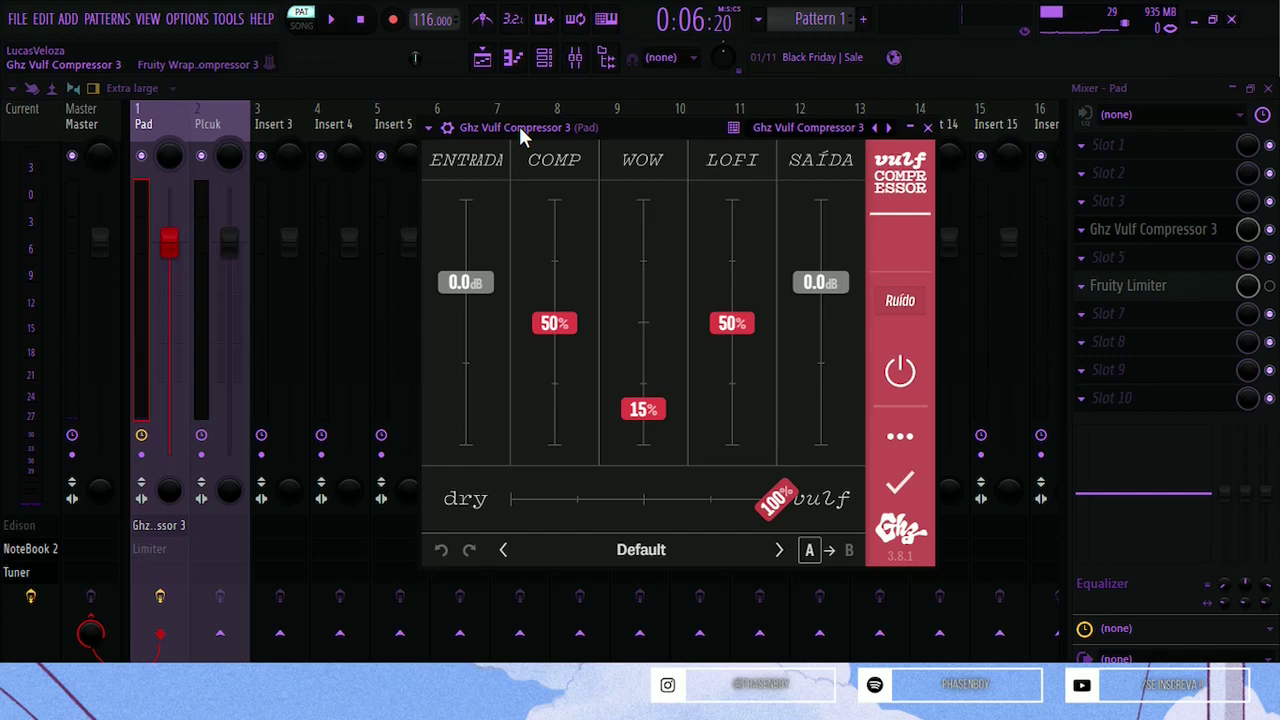
- Expand the advanced controls of the Ghz Vulf Compressor 3 on the Pad track
{"action": "left_click", "coordinate": [900, 436]}
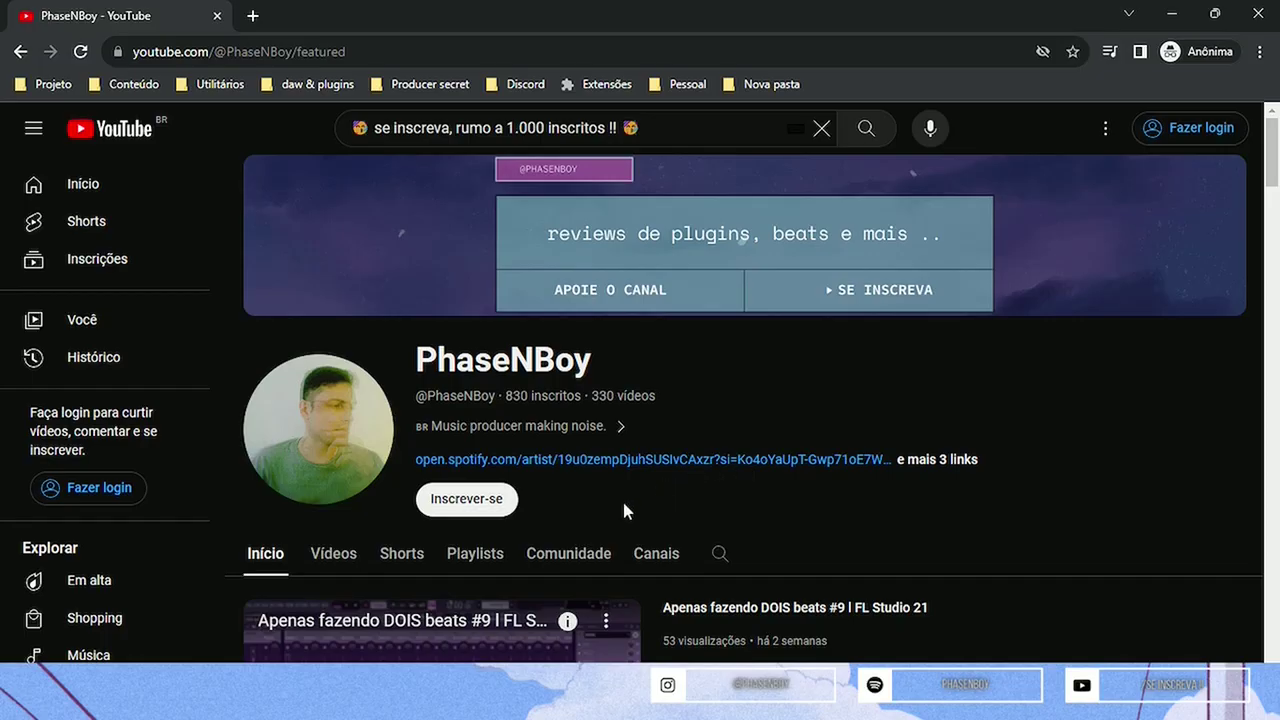
- Browse the tutorial, beat and plugin video sections on the PhaseNBoy channel page on YouTube
{"action": "scroll", "coordinate": [622, 510], "scroll_direction": "down", "scroll_amount": 5}
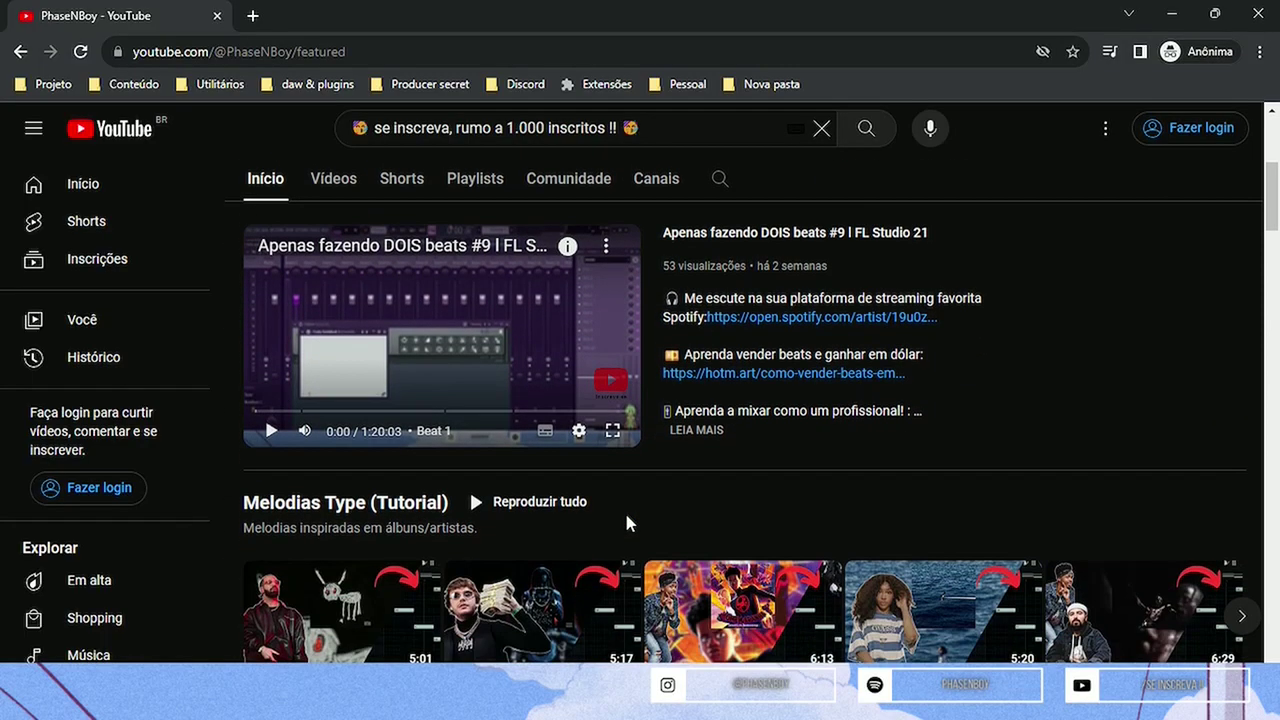
{"action": "scroll", "coordinate": [628, 522], "scroll_direction": "down", "scroll_amount": 2}
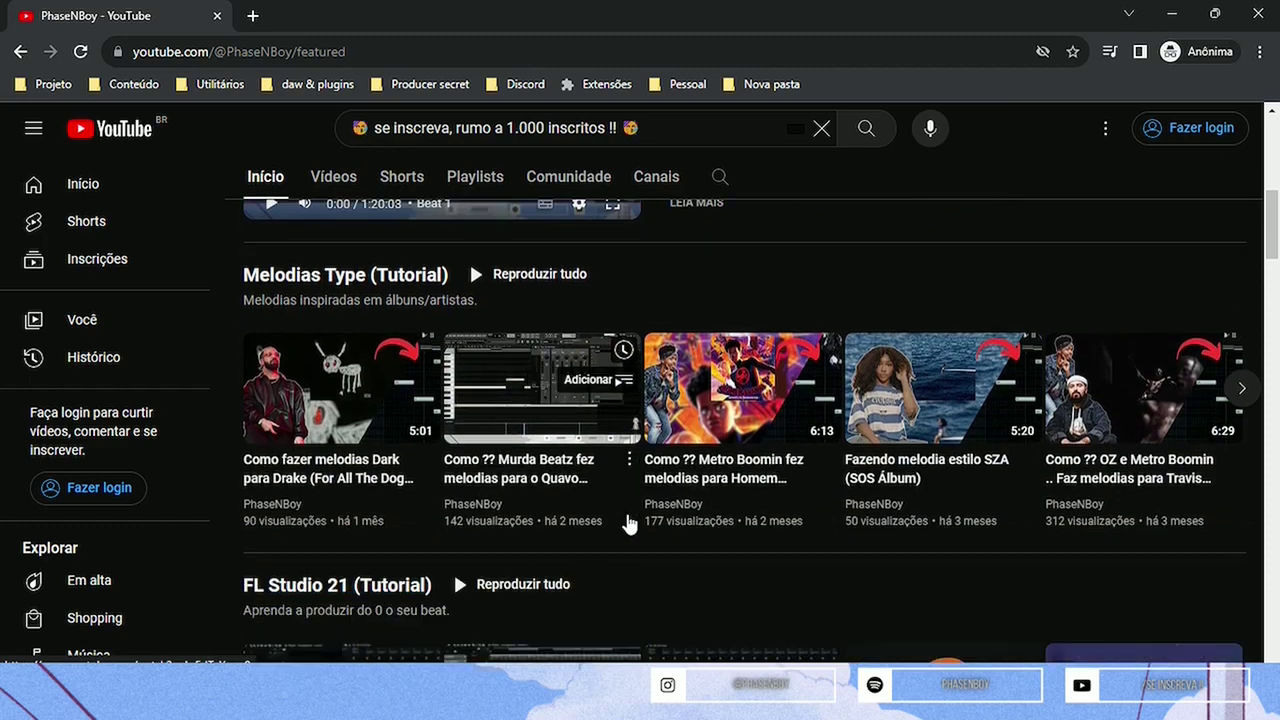
{"action": "scroll", "coordinate": [628, 522], "scroll_direction": "down", "scroll_amount": 3}
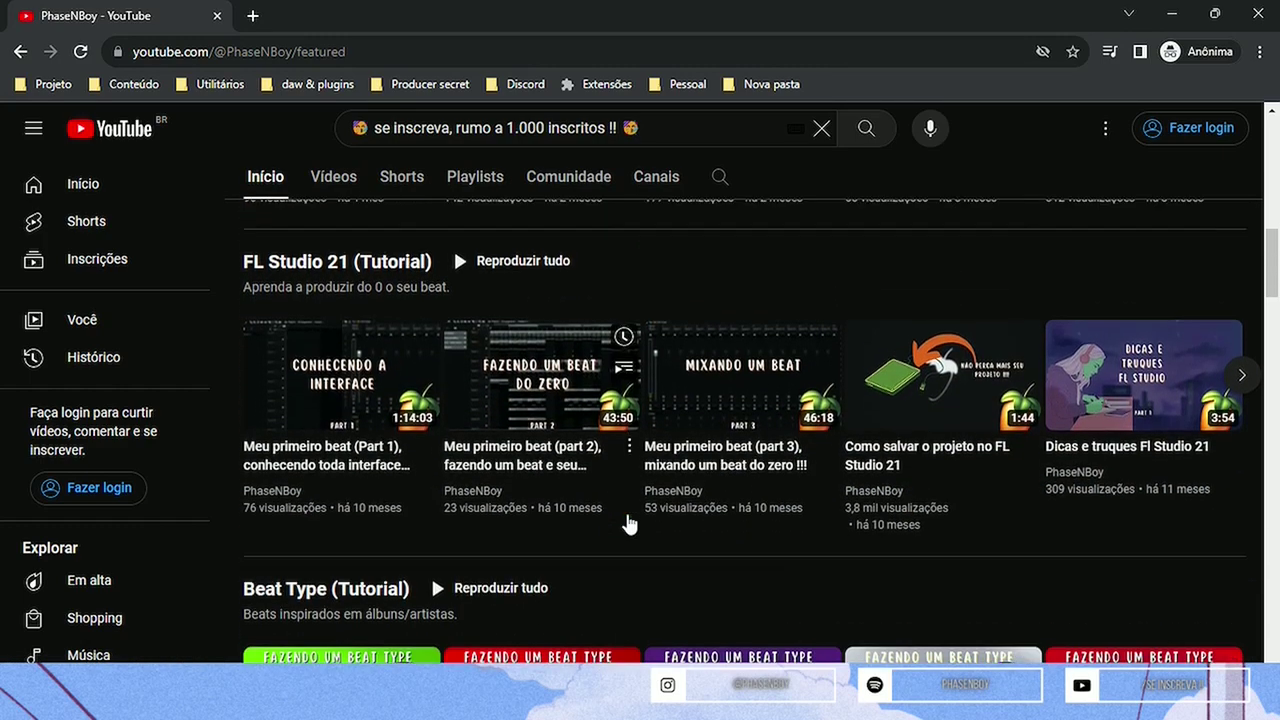
{"action": "scroll", "coordinate": [628, 516], "scroll_direction": "down", "scroll_amount": 2}
{"action": "scroll", "coordinate": [632, 520], "scroll_direction": "down", "scroll_amount": 1}
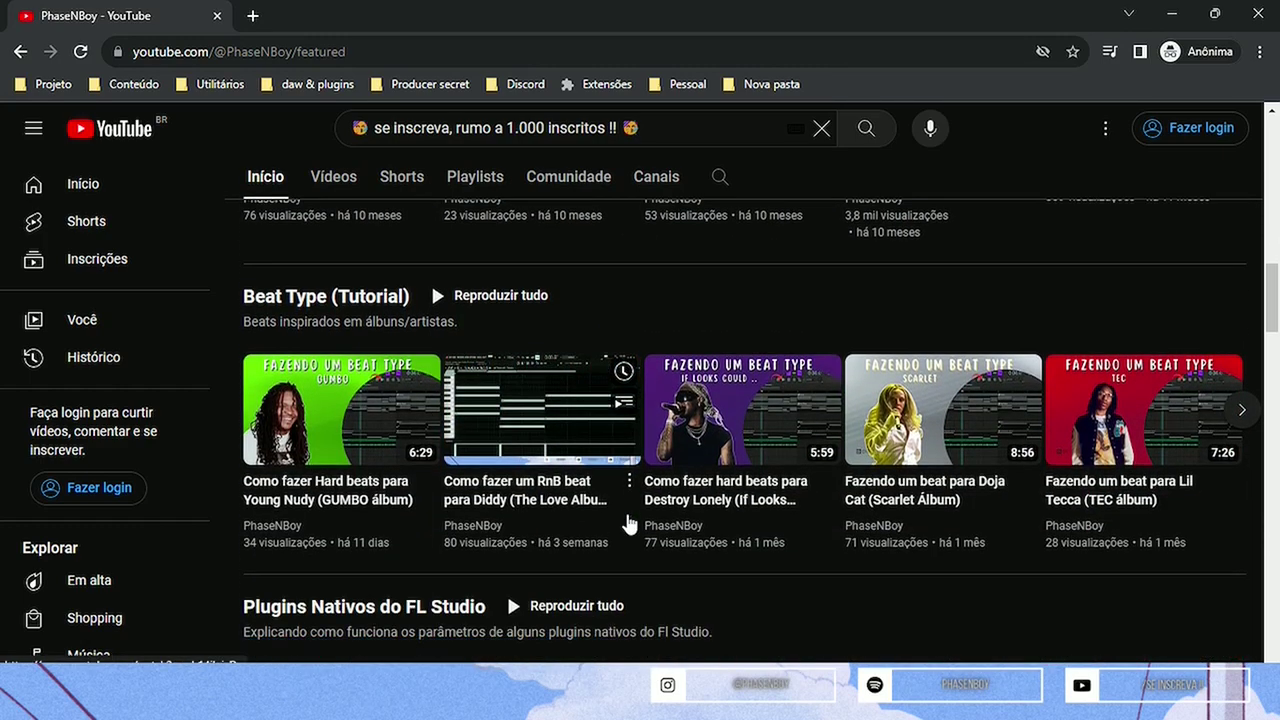
{"action": "scroll", "coordinate": [634, 522], "scroll_direction": "down", "scroll_amount": 4}
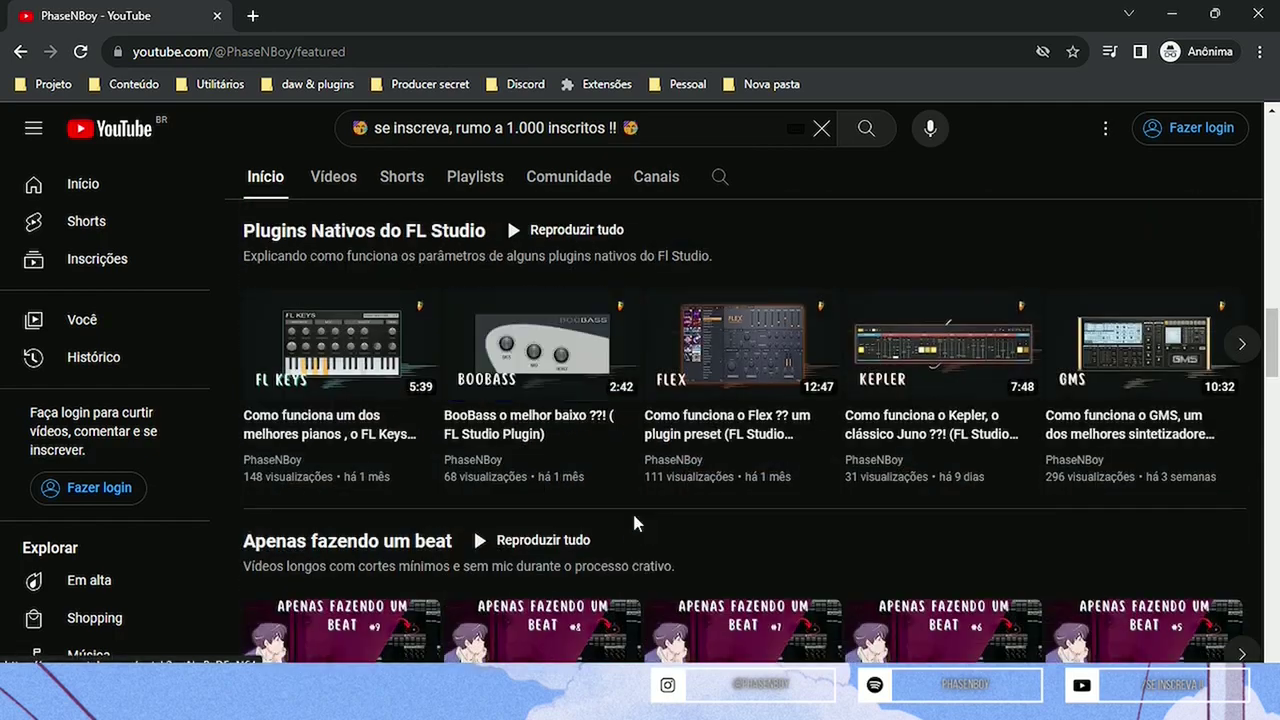
{"action": "scroll", "coordinate": [634, 522], "scroll_direction": "down", "scroll_amount": 4}
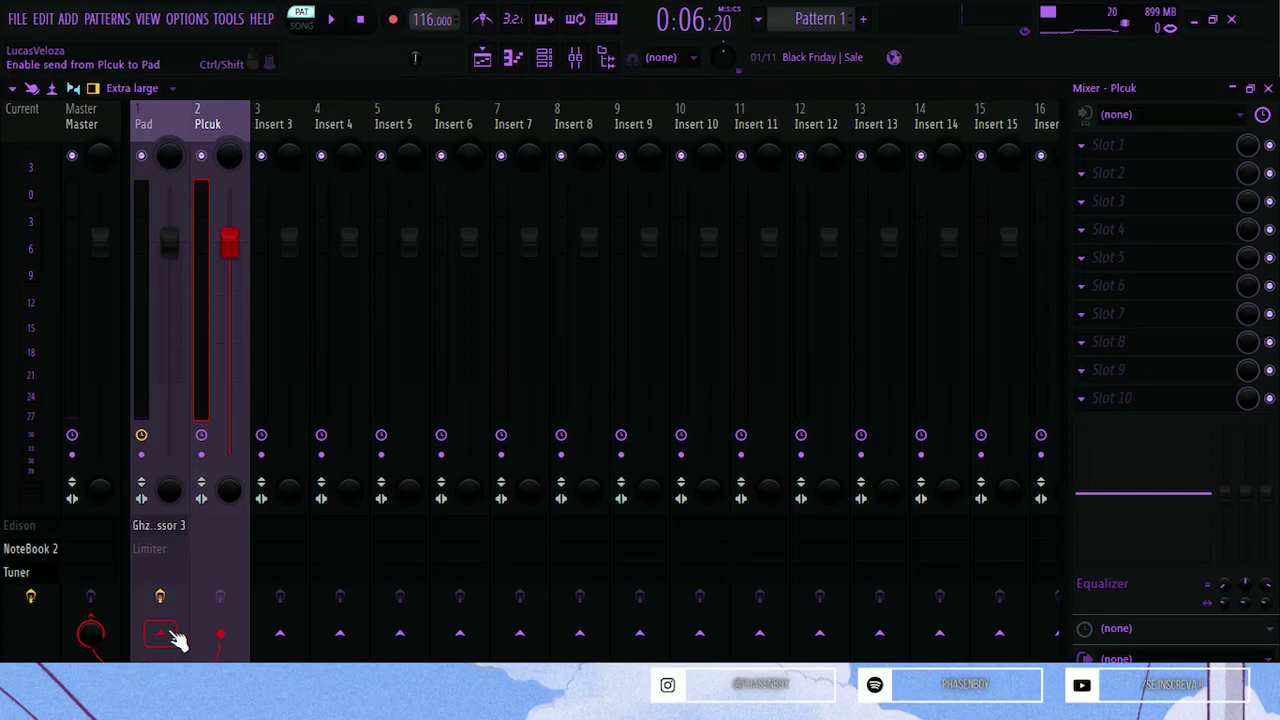
- Sidechain the Plcuk mixer track to the Pad track and select the Pad track
{"action": "right_click", "coordinate": [172, 643]}
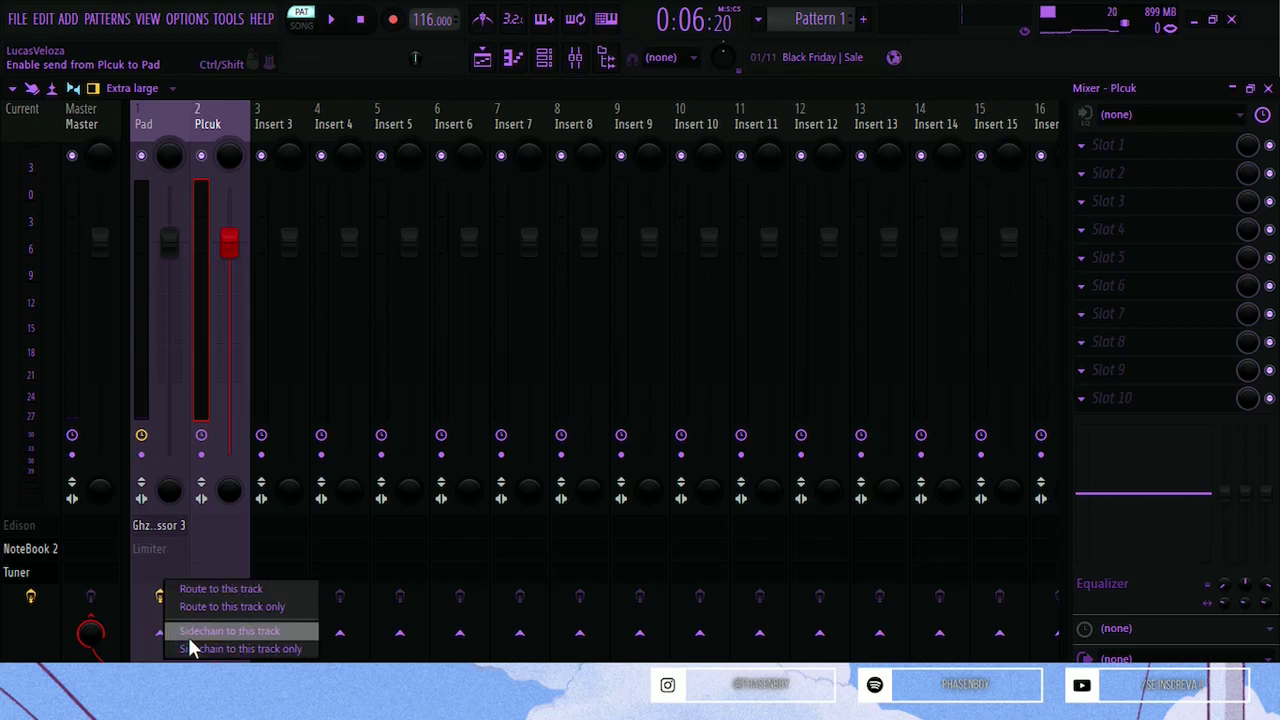
{"action": "left_click", "coordinate": [189, 638]}
{"action": "left_click", "coordinate": [168, 138]}
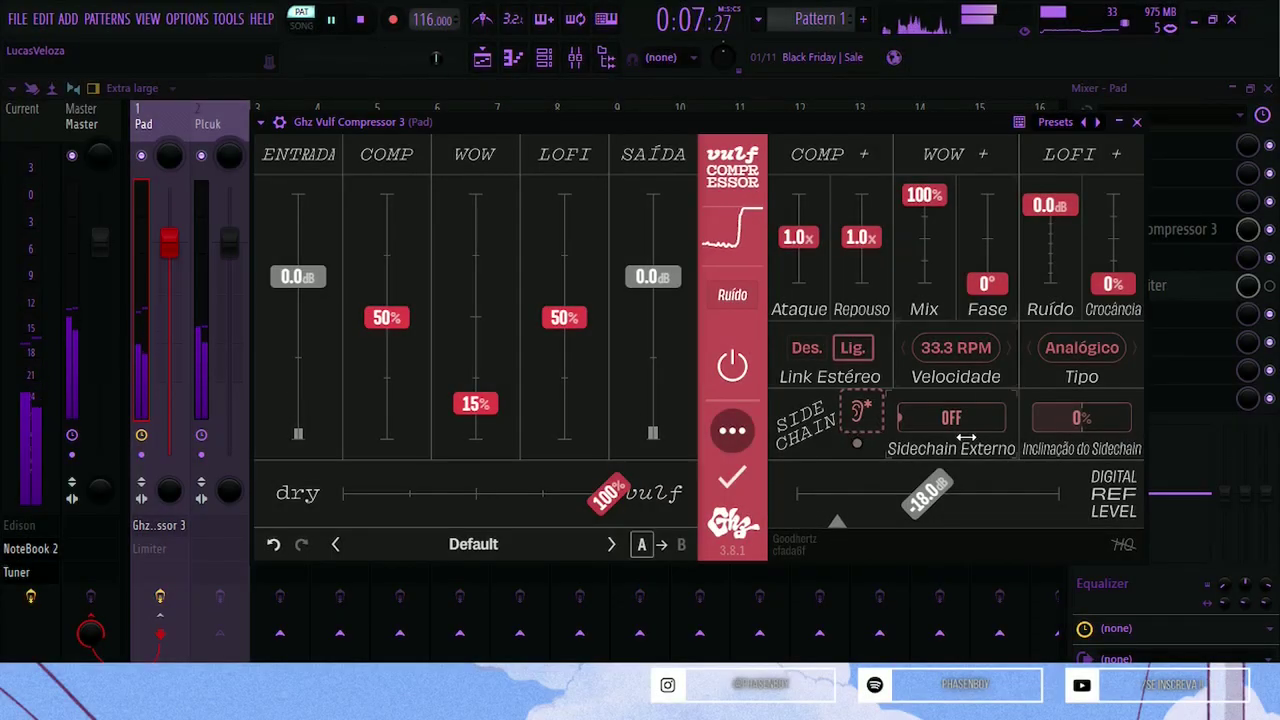
- Try the Vulf Compressor with sidechain listening on and both Sidechain Externo and Inclinação do Sidechain at 100% during playback
{"action": "left_click_drag", "start_coordinate": [950, 418], "coordinate": [1040, 424]}
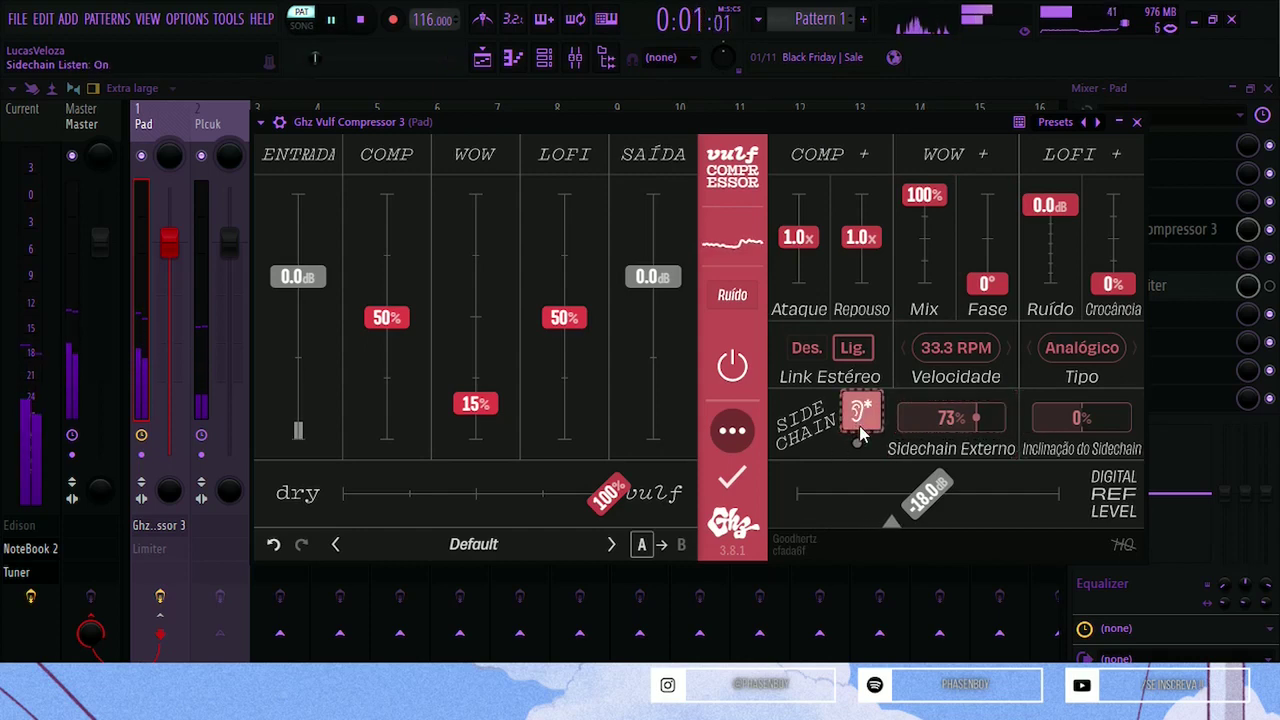
{"action": "left_click", "coordinate": [864, 420]}
{"action": "left_click_drag", "start_coordinate": [950, 418], "coordinate": [1257, 417]}
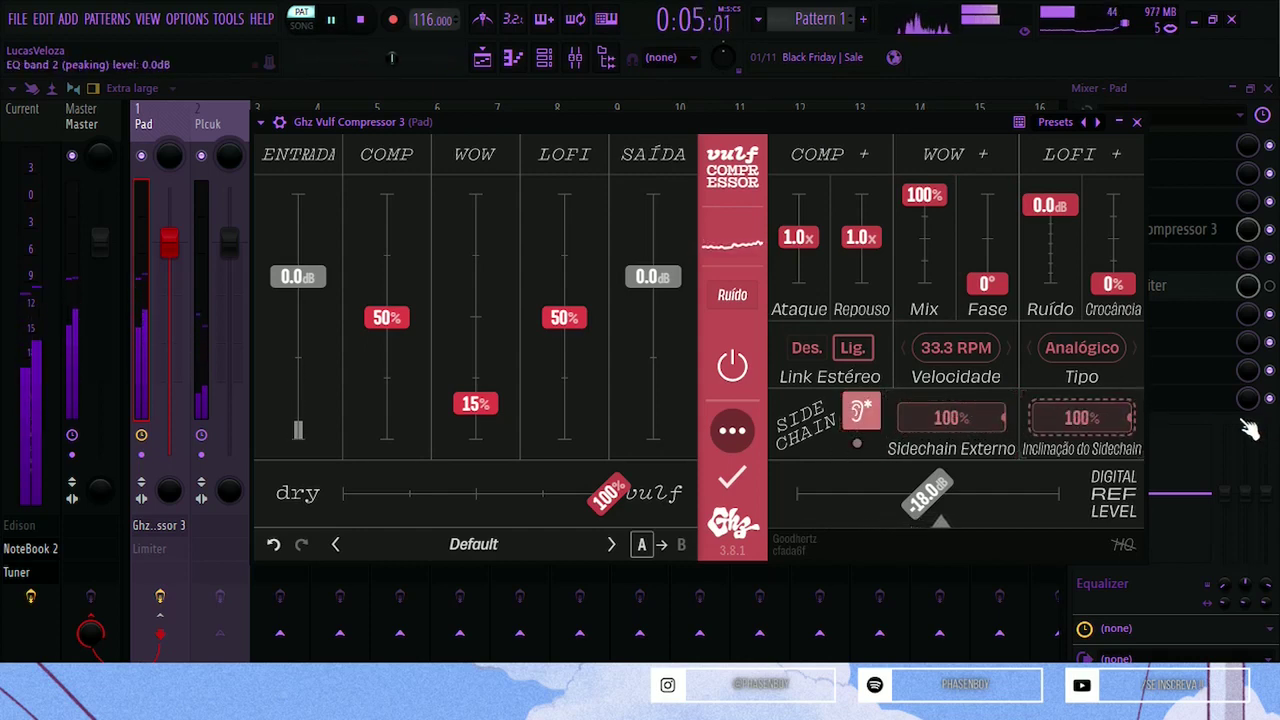
{"action": "left_click_drag", "start_coordinate": [982, 417], "coordinate": [1151, 397]}
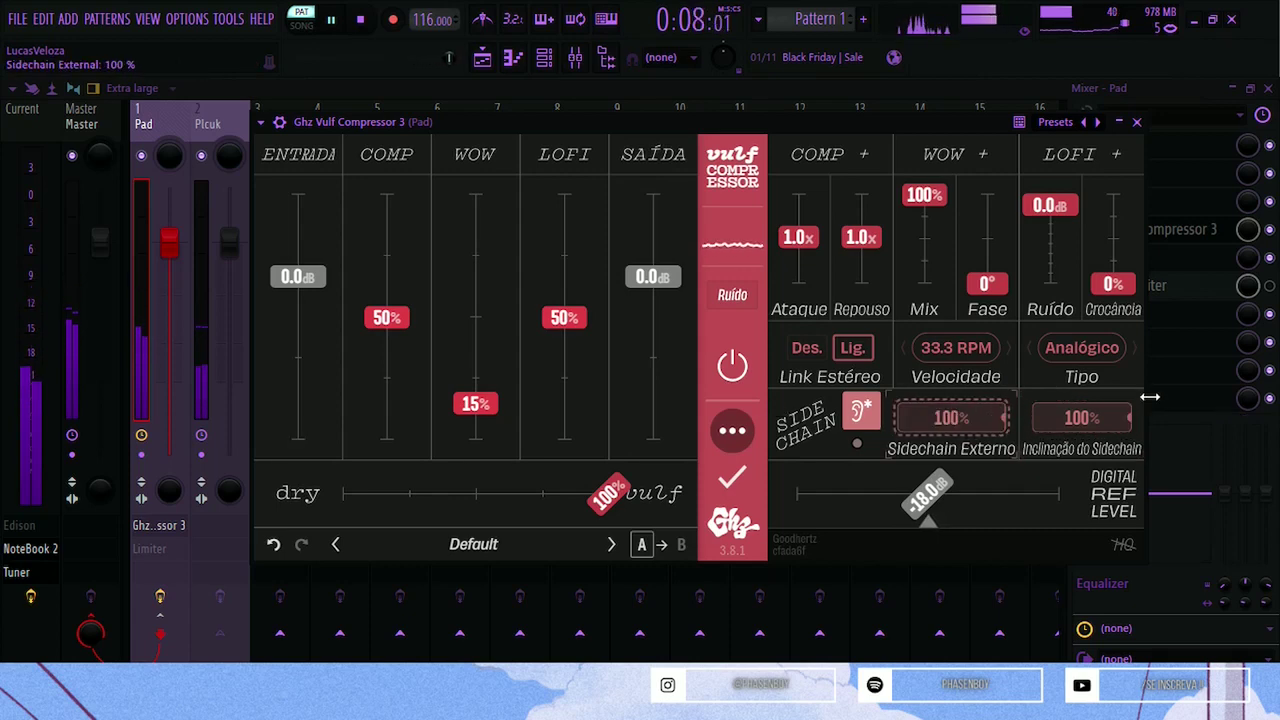
{"action": "left_click", "coordinate": [333, 24]}
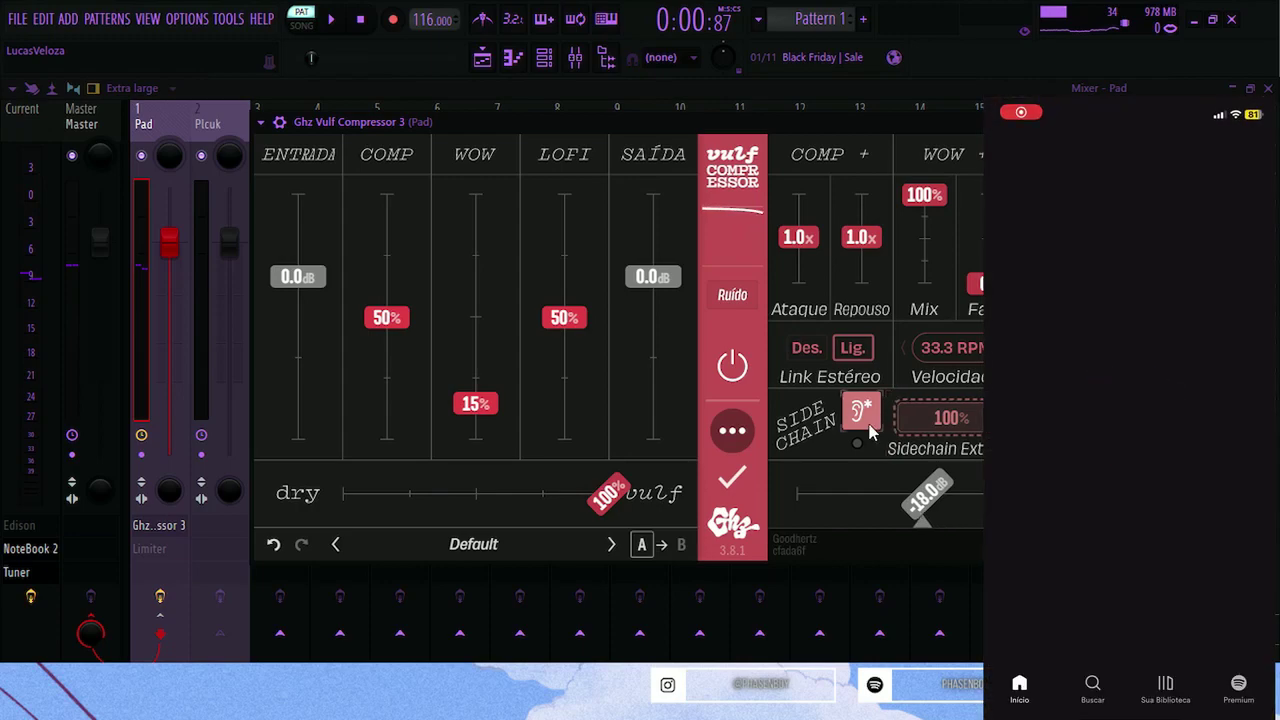
- Set the sidechain input index to 1 in the Vulf Compressor's wrapper processing settings and return to the plugin interface
{"action": "left_click", "coordinate": [281, 124]}
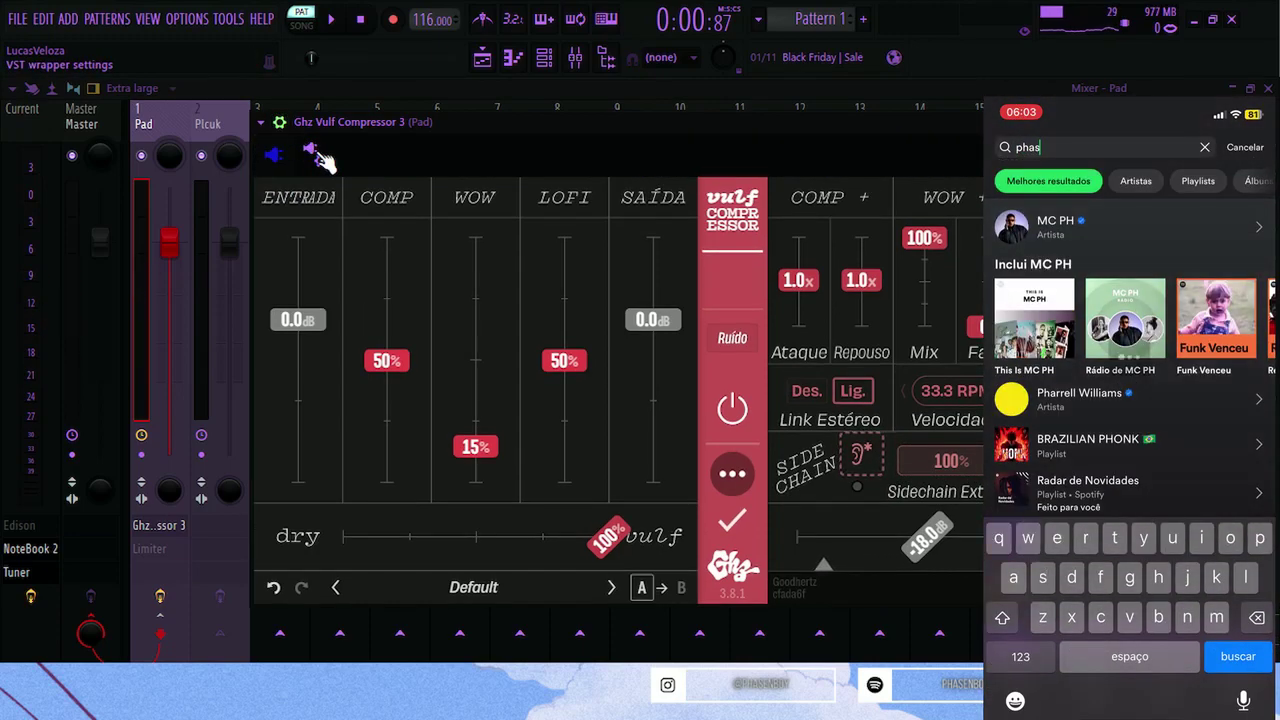
{"action": "left_click", "coordinate": [313, 152]}
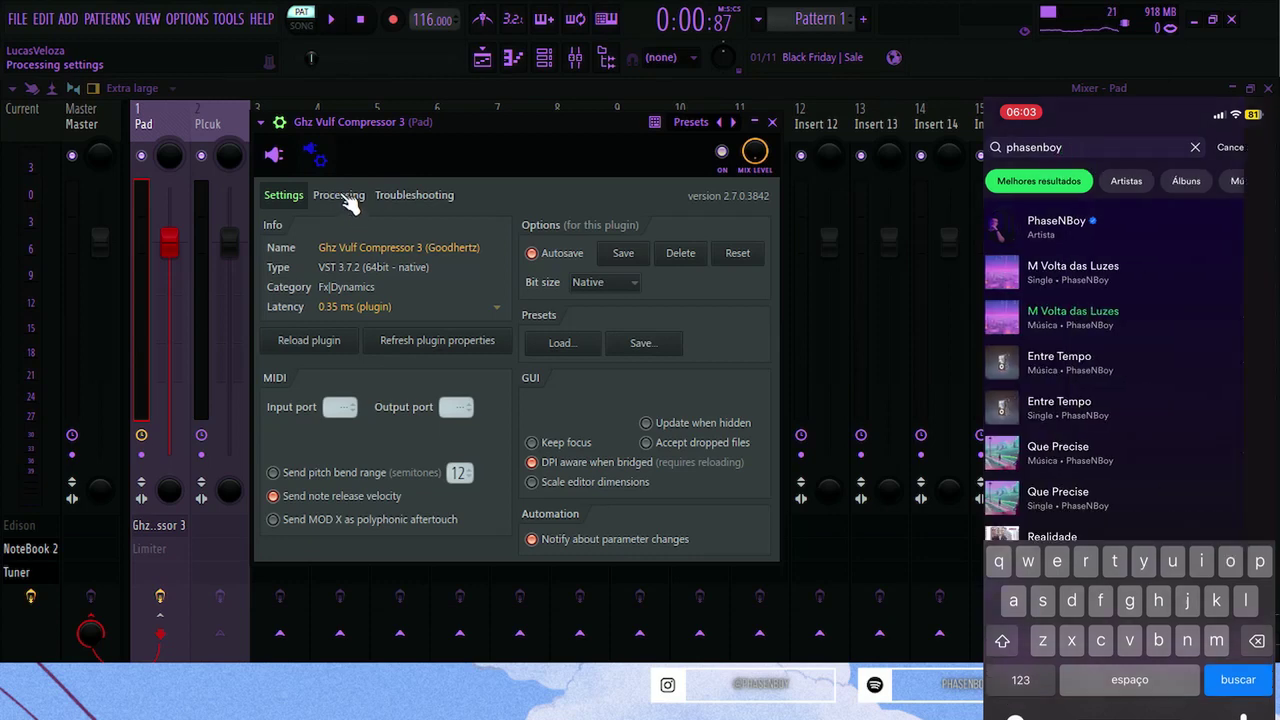
{"action": "left_click", "coordinate": [345, 197]}
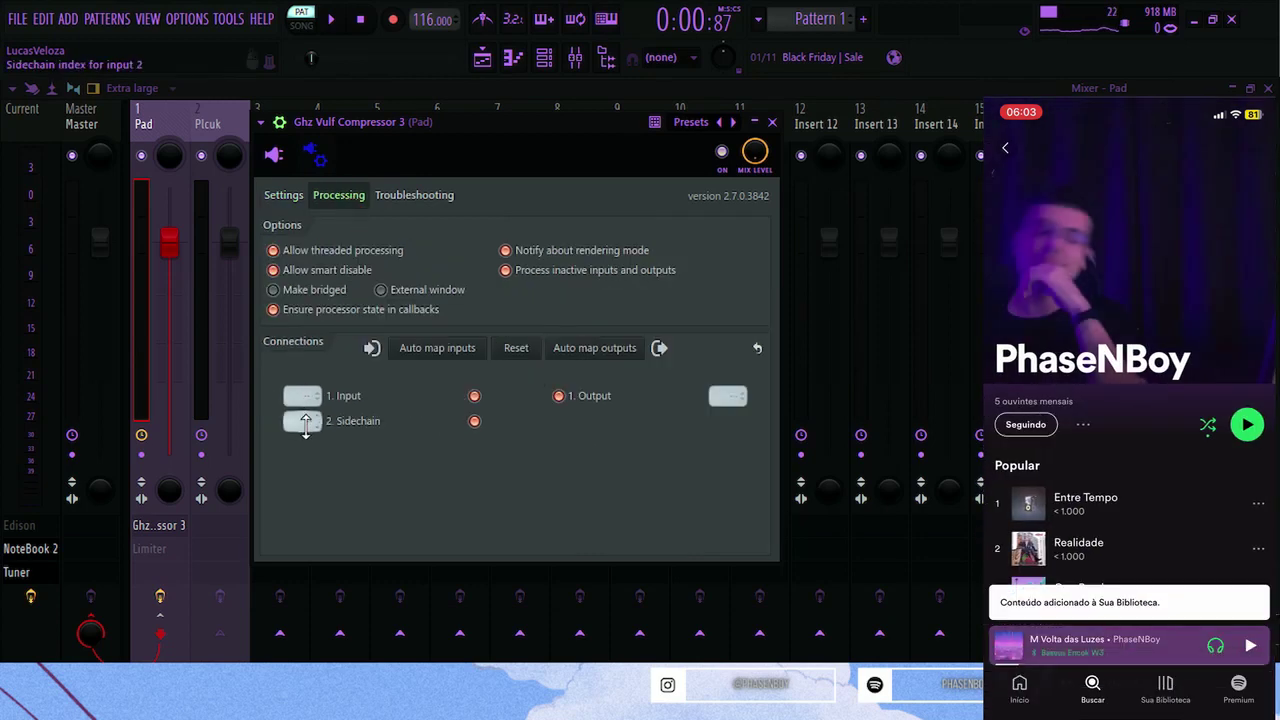
{"action": "left_click", "coordinate": [311, 423]}
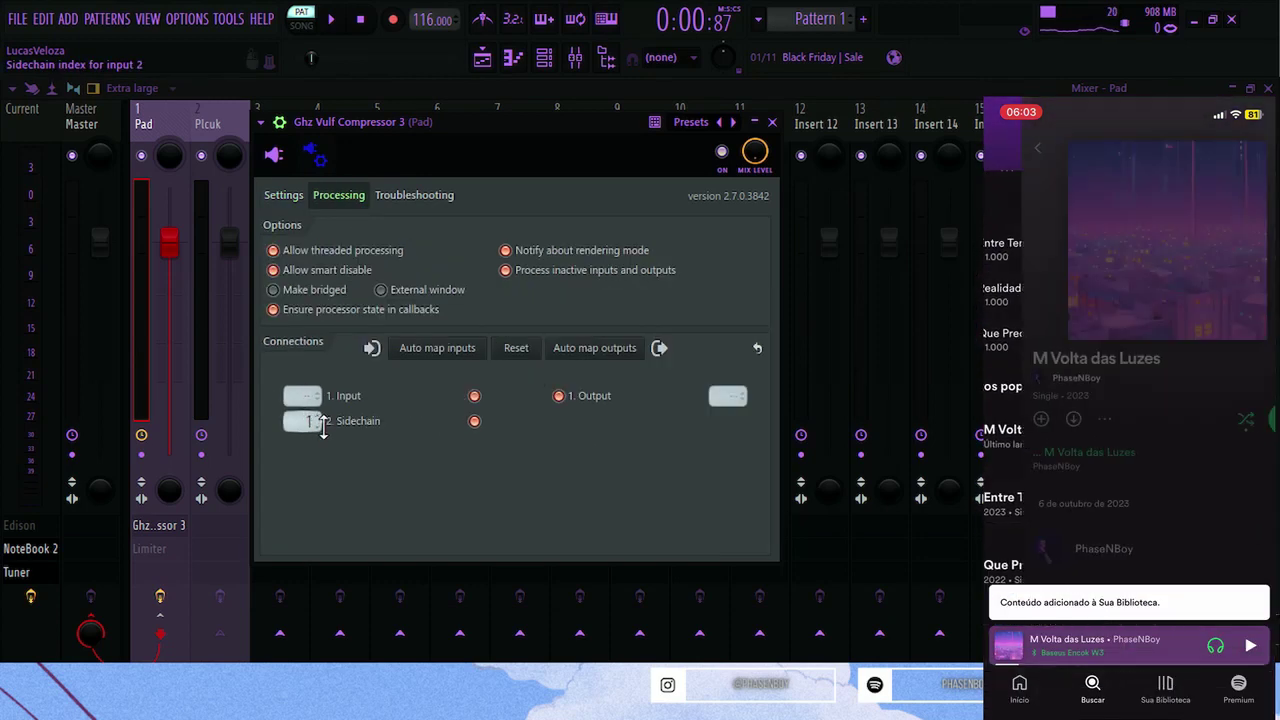
{"action": "left_click", "coordinate": [280, 122]}
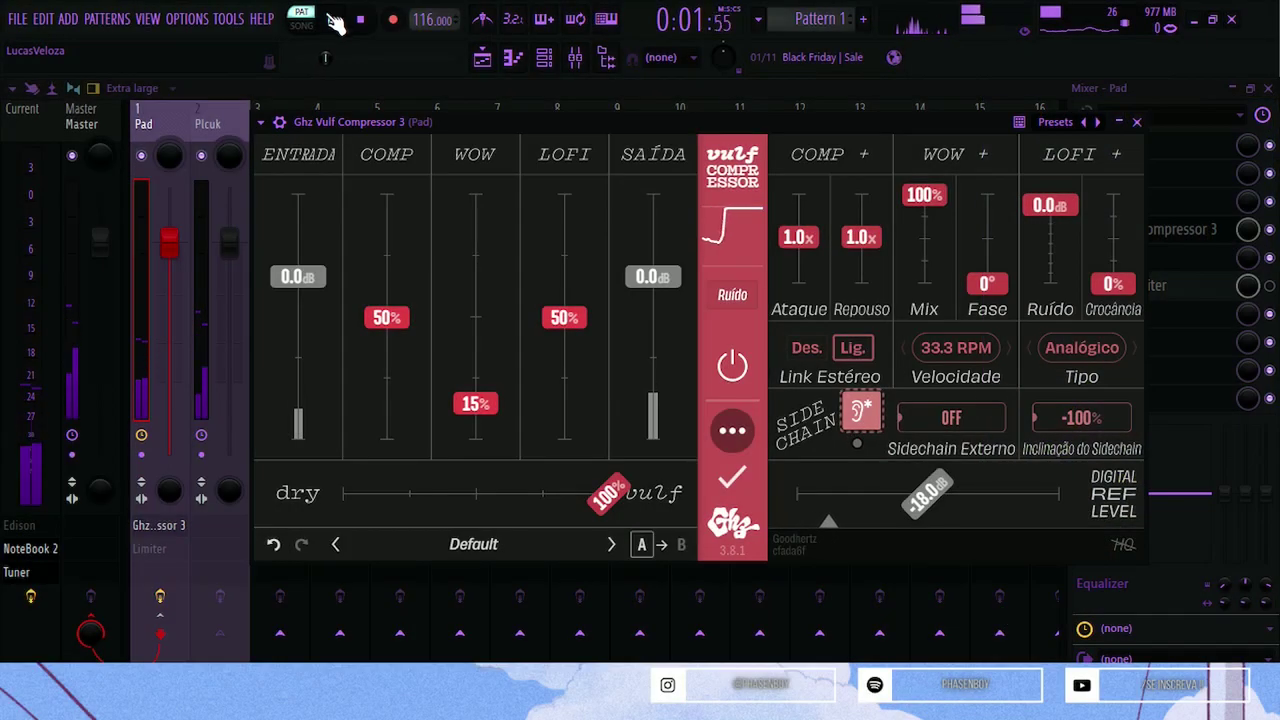
- Turn off sidechain listening in the Vulf Compressor and set both Sidechain Externo and Inclinação do Sidechain to 100%
{"action": "left_click_drag", "start_coordinate": [926, 426], "coordinate": [1026, 428]}
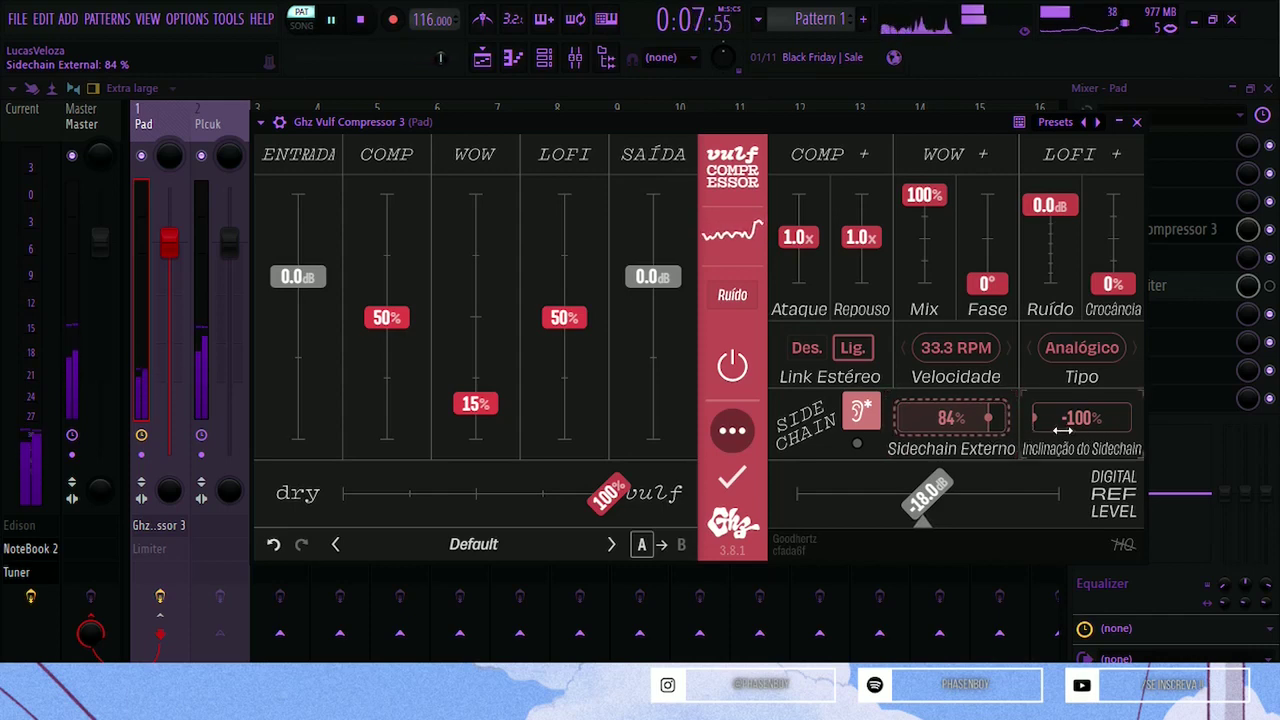
{"action": "left_click_drag", "start_coordinate": [991, 430], "coordinate": [1001, 429]}
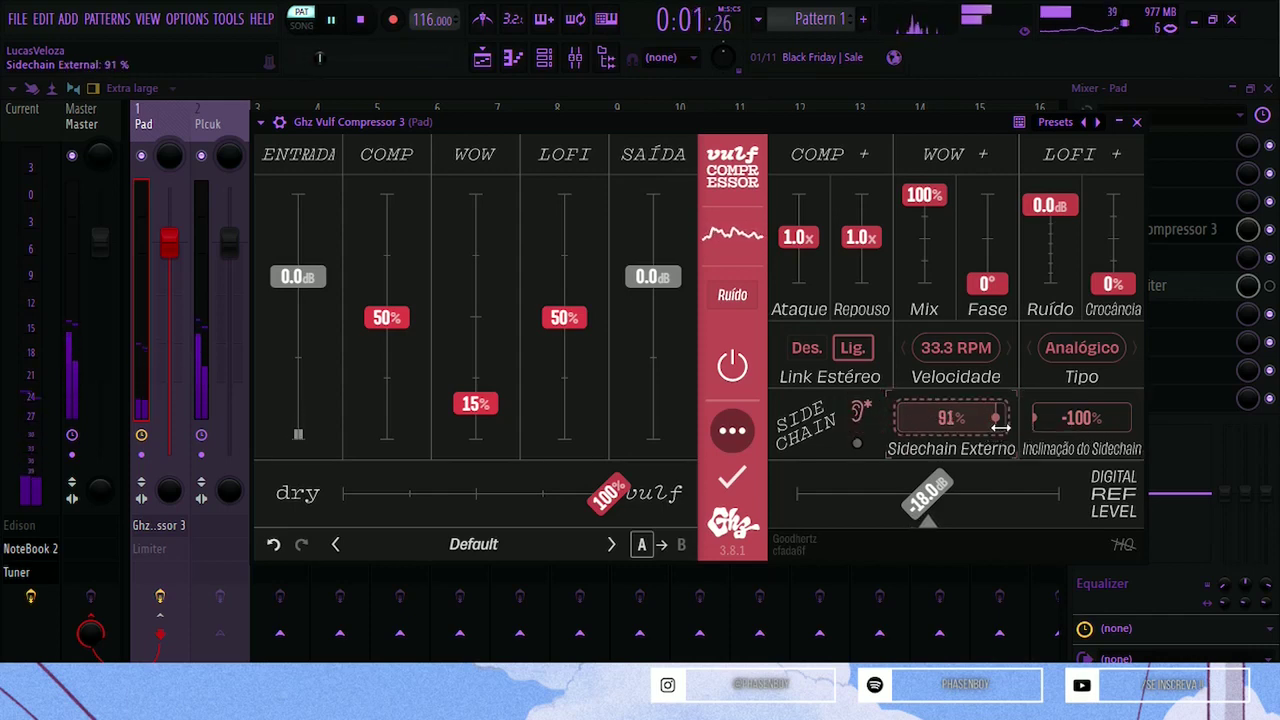
{"action": "left_click_drag", "start_coordinate": [1110, 430], "coordinate": [1150, 430]}
{"action": "left_click_drag", "start_coordinate": [1000, 430], "coordinate": [1034, 422]}
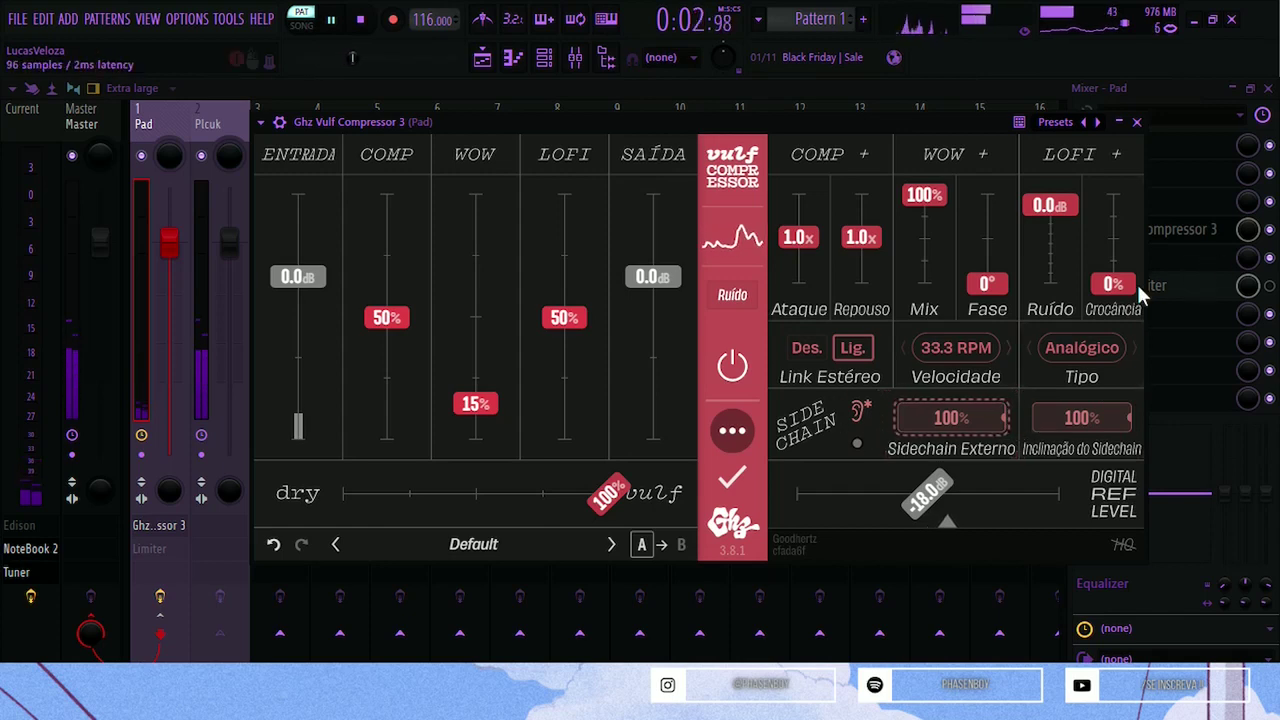
- Compare the Pad track with the Vulf Compressor bypassed and active during playback, stopping and restarting the pattern
{"action": "left_click", "coordinate": [740, 375]}
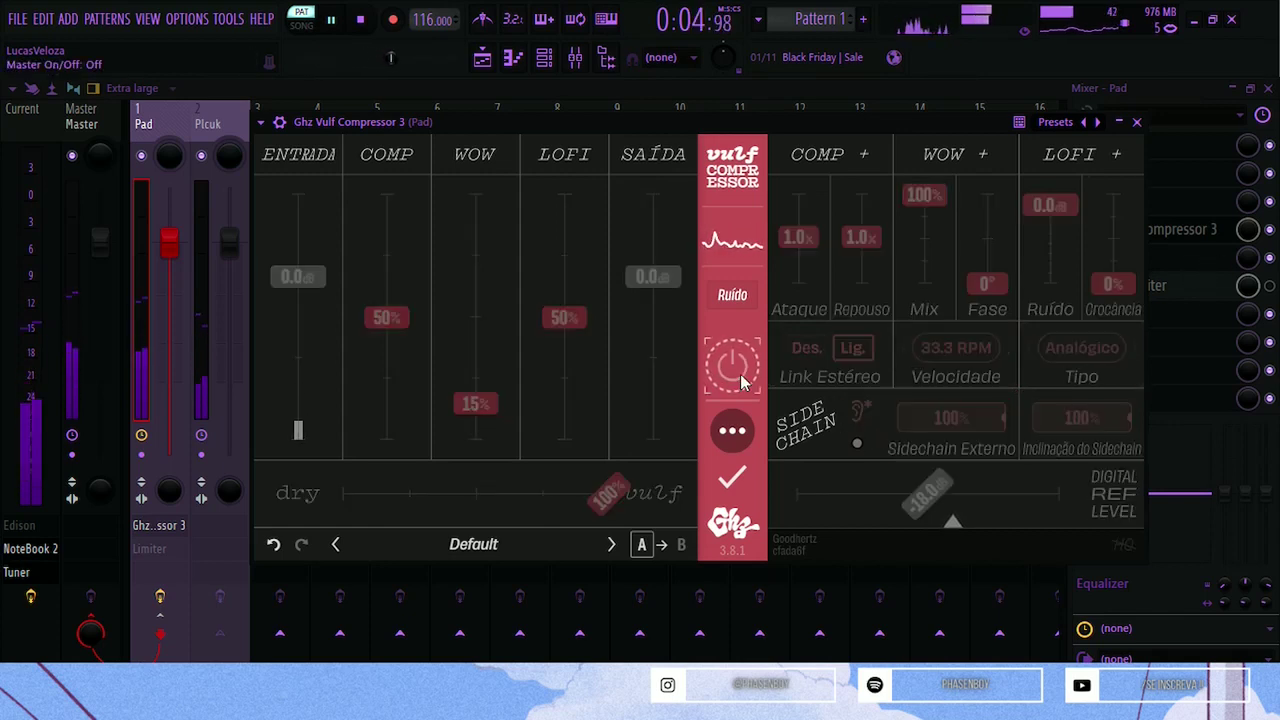
{"action": "left_click", "coordinate": [740, 375]}
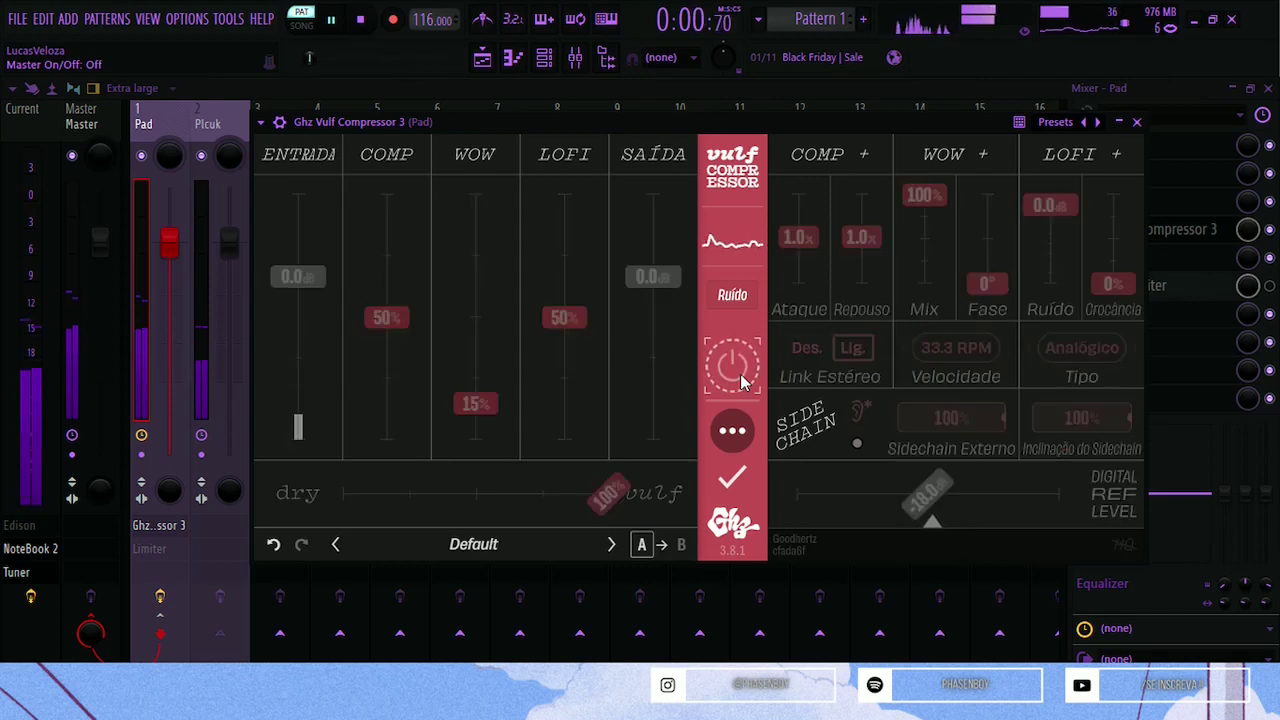
{"action": "left_click", "coordinate": [740, 382]}
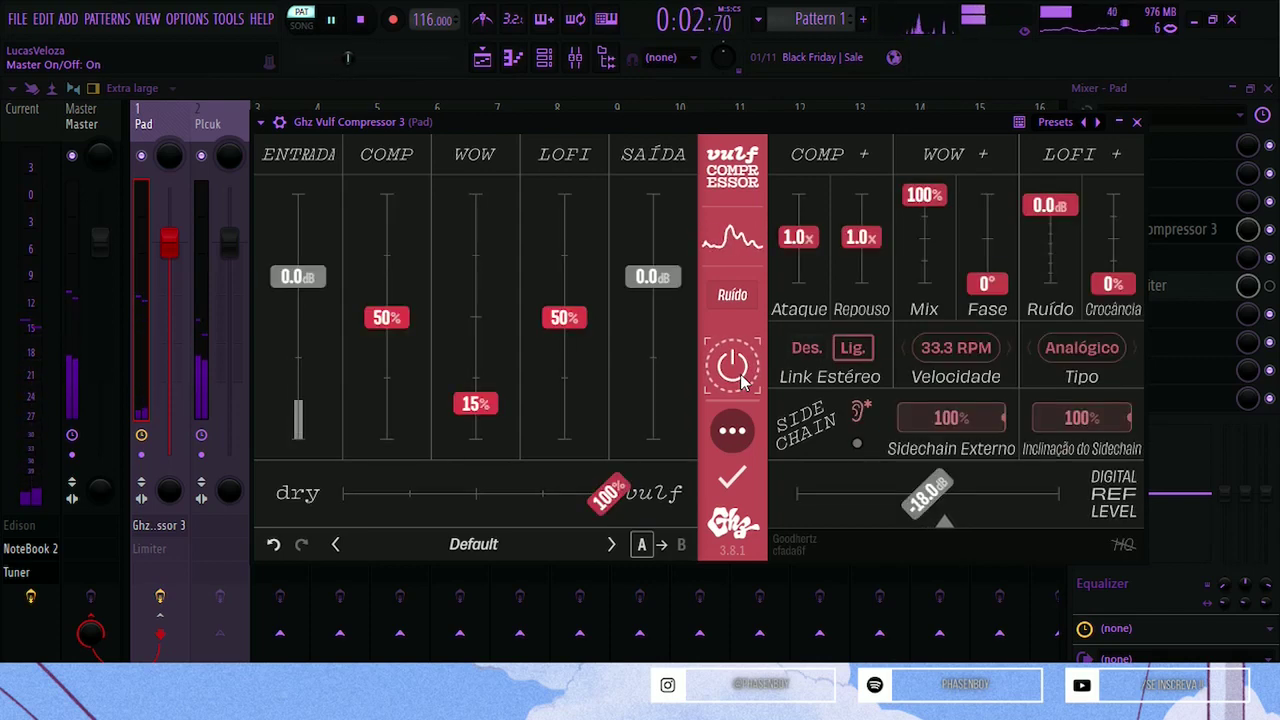
{"action": "left_click", "coordinate": [740, 382]}
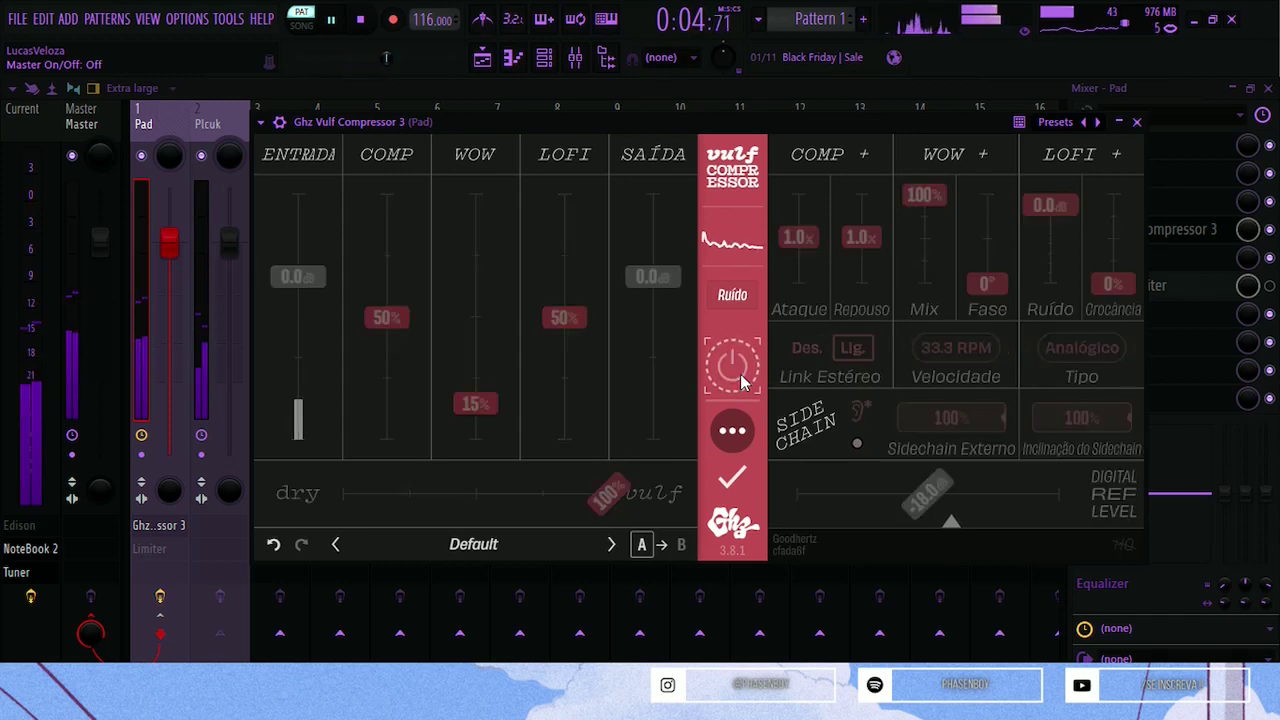
{"action": "left_click", "coordinate": [740, 382]}
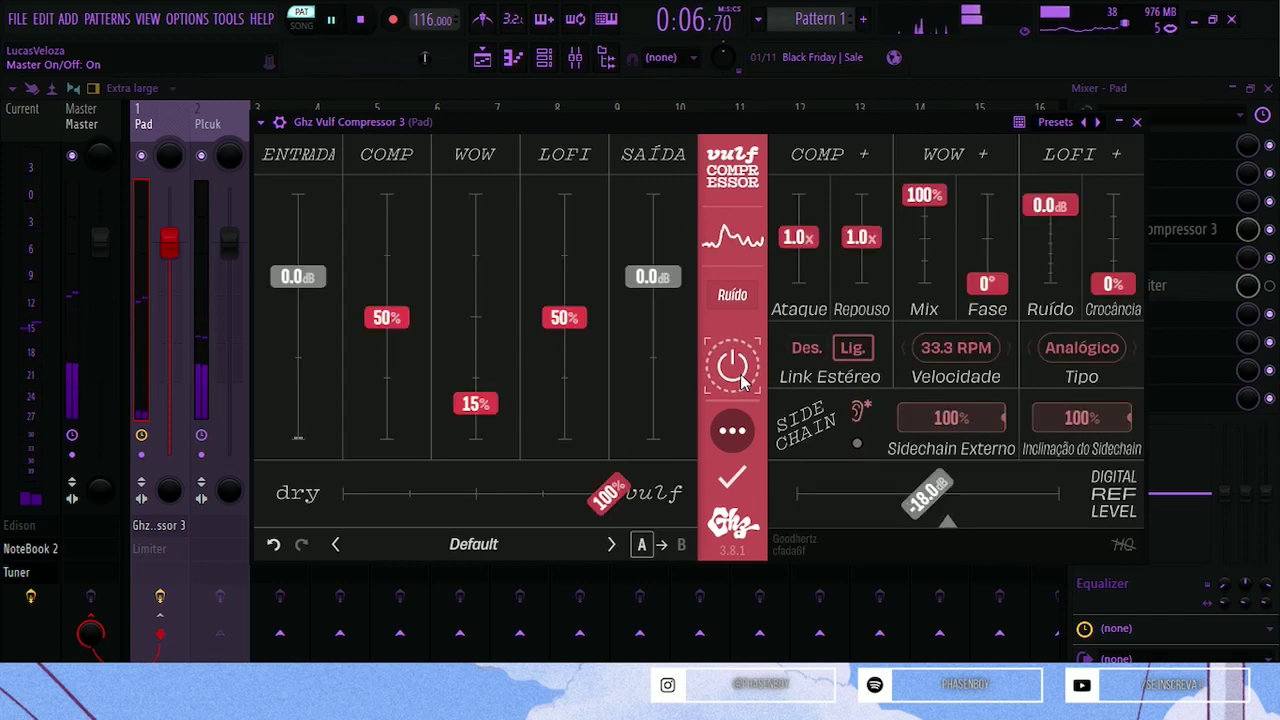
{"action": "key", "text": "space"}
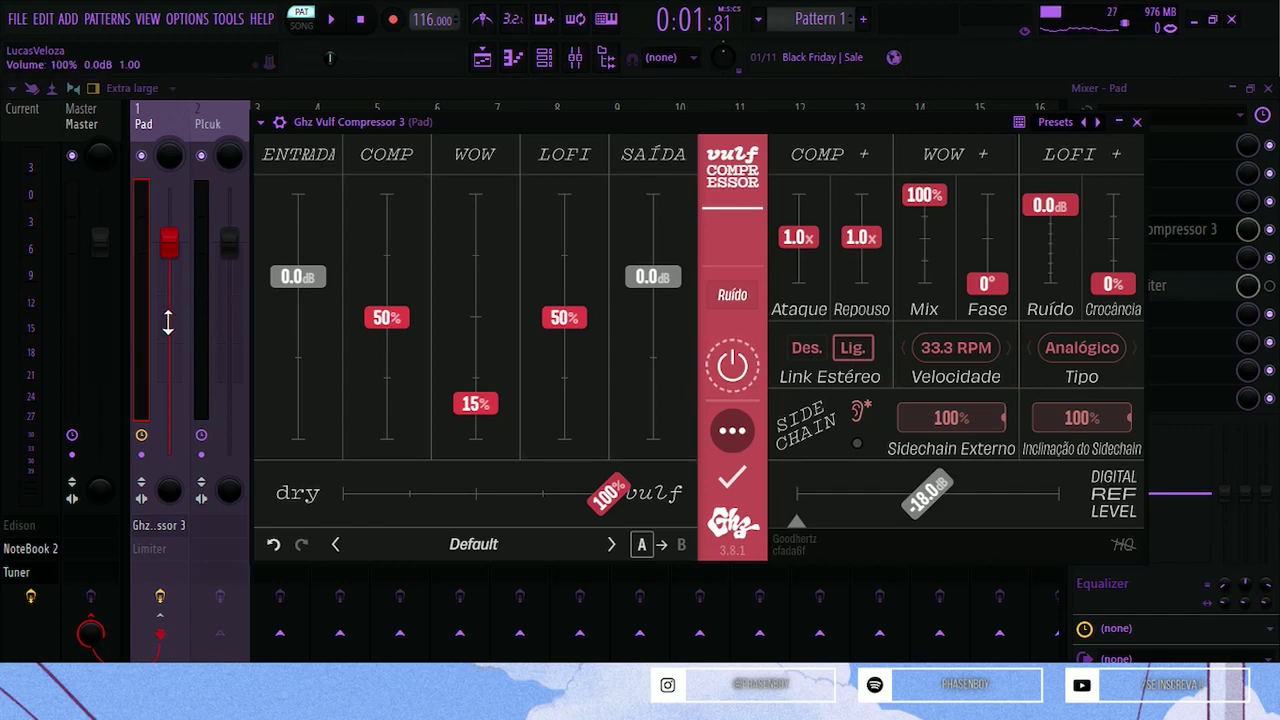
{"action": "key", "text": "space"}
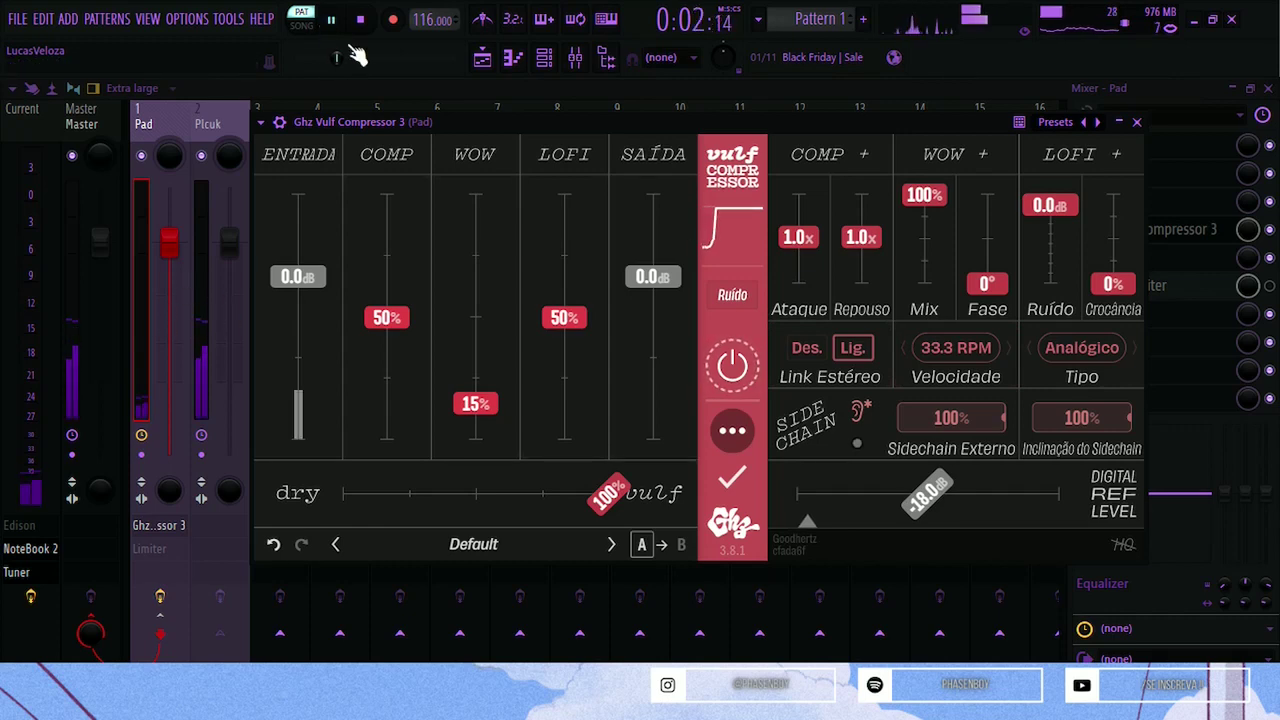
{"action": "left_click", "coordinate": [745, 385]}
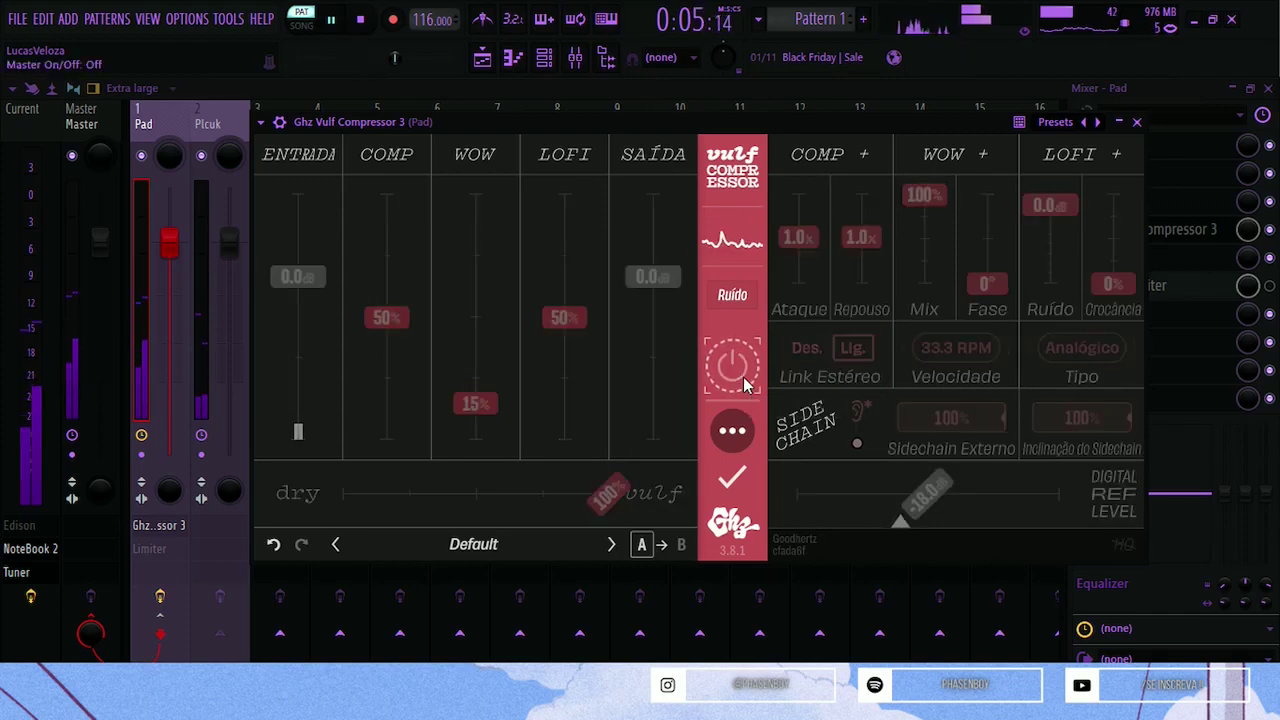